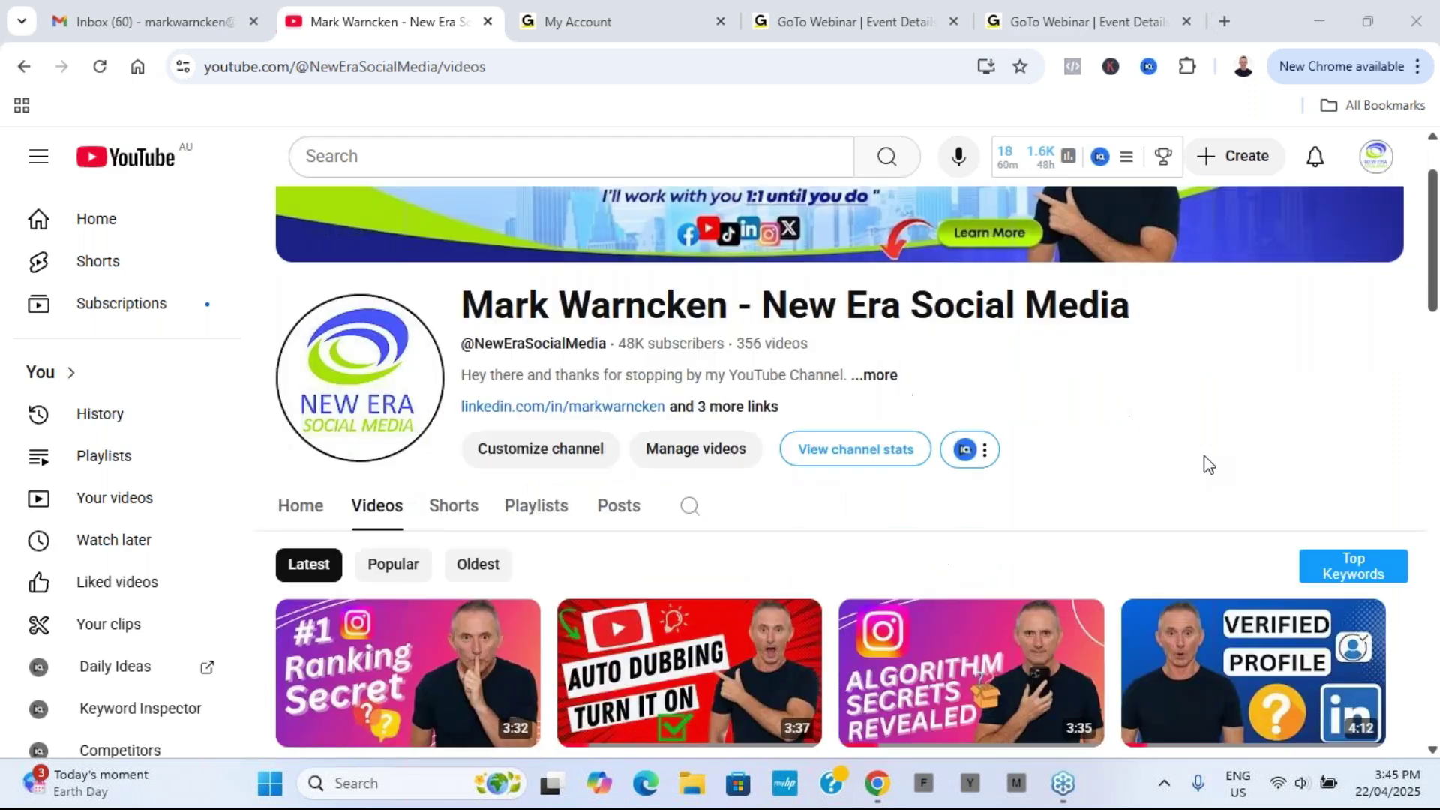
scroll(1206, 456, down, 5)
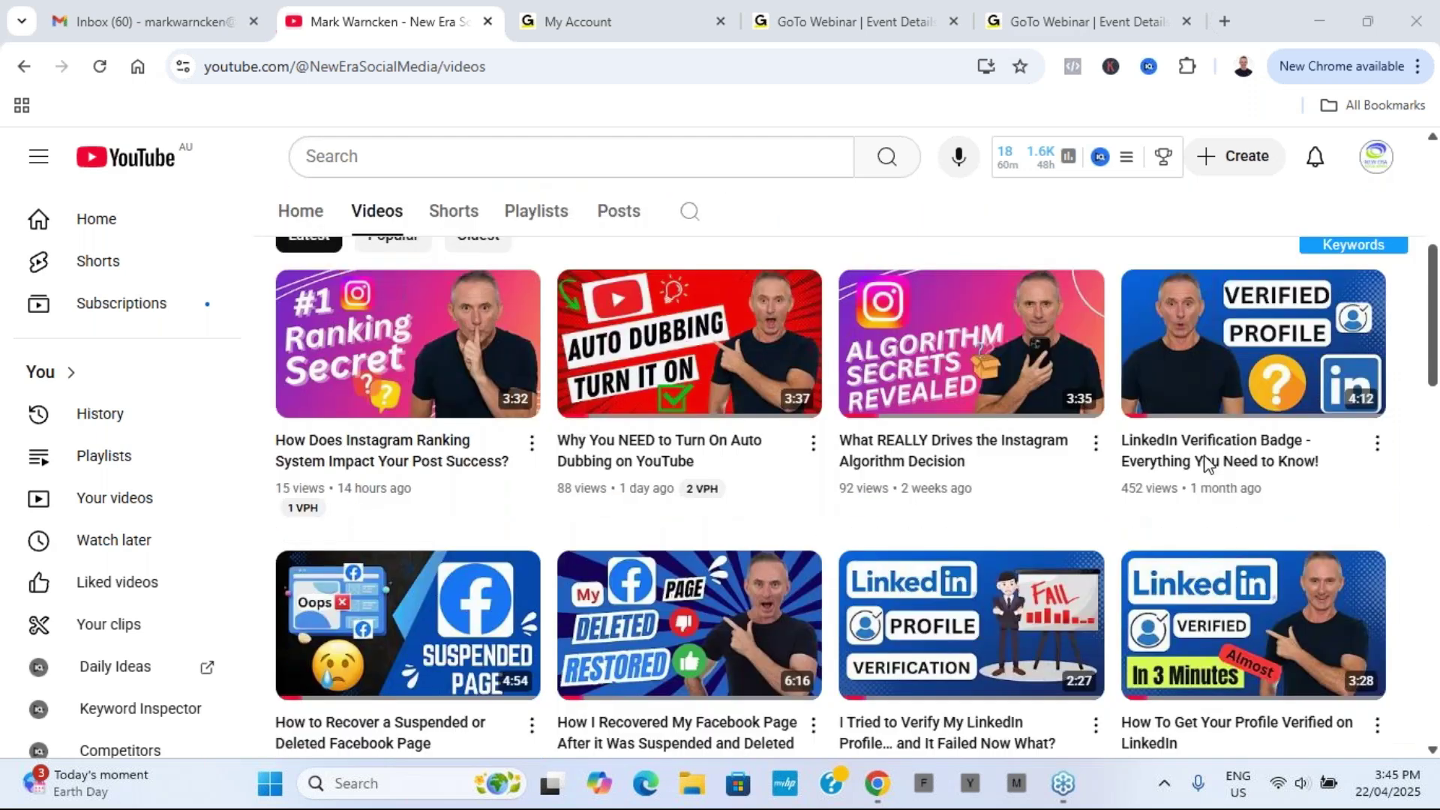
scroll(1208, 450, up, 9)
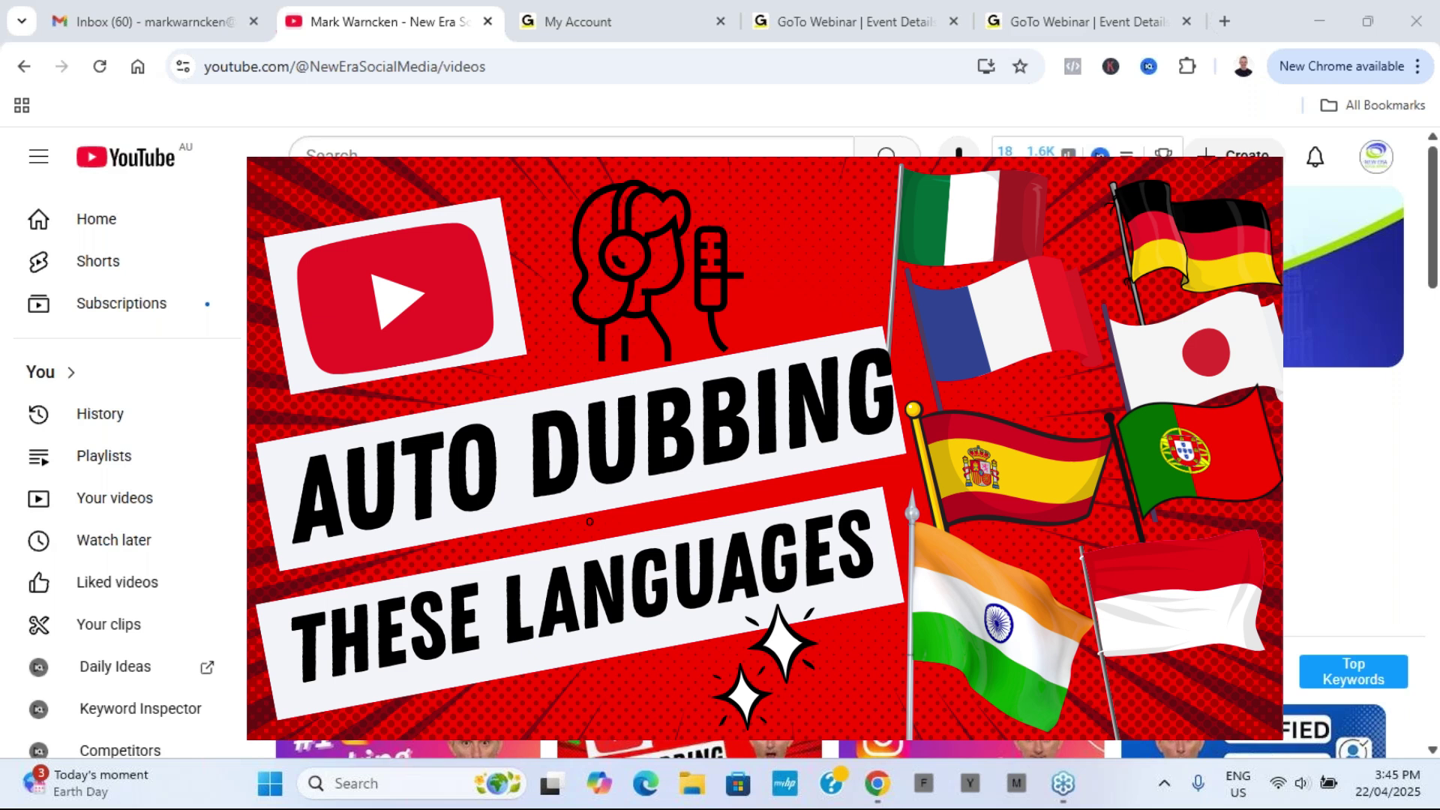
scroll(1204, 459, down, 4)
scroll(1204, 459, down, 5)
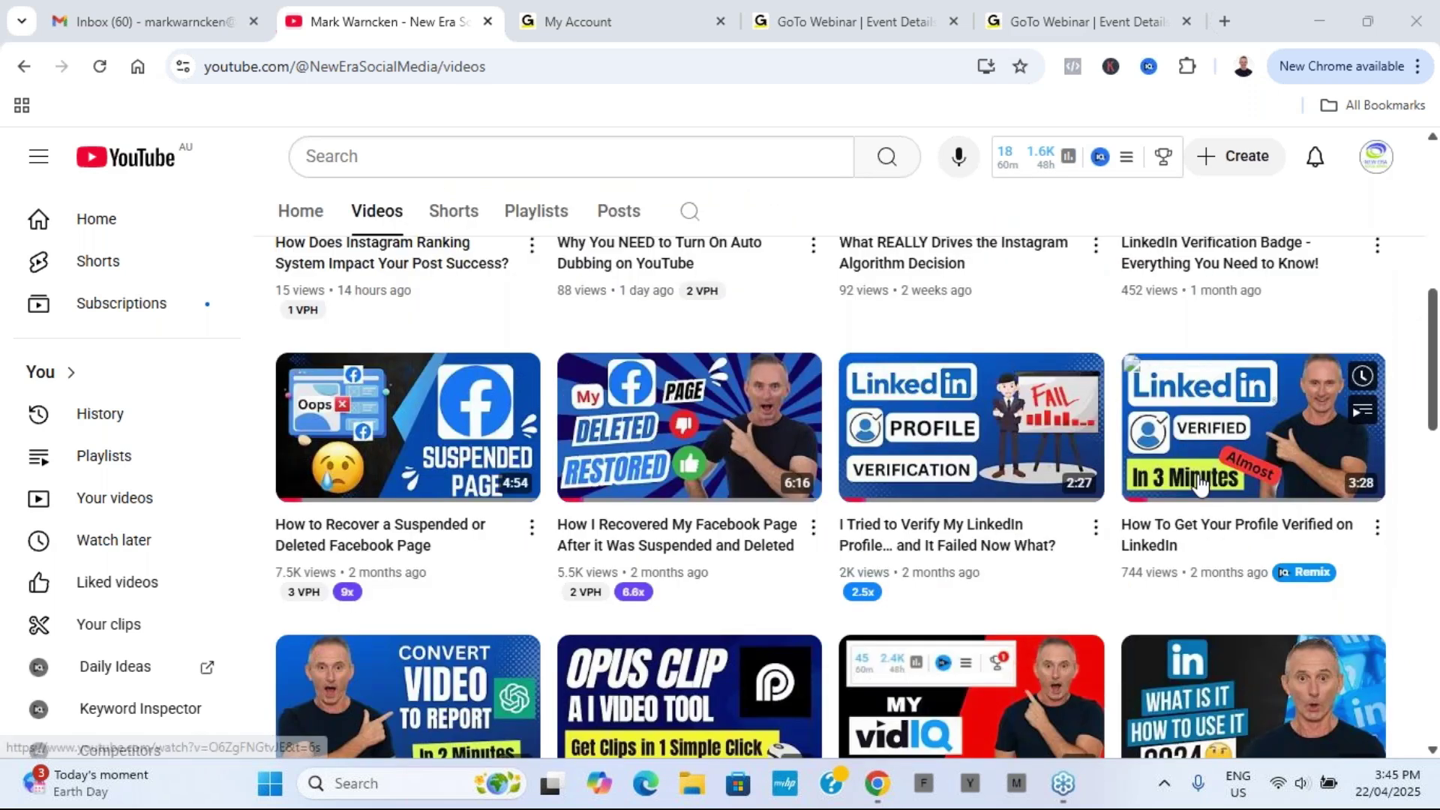
scroll(1200, 485, up, 9)
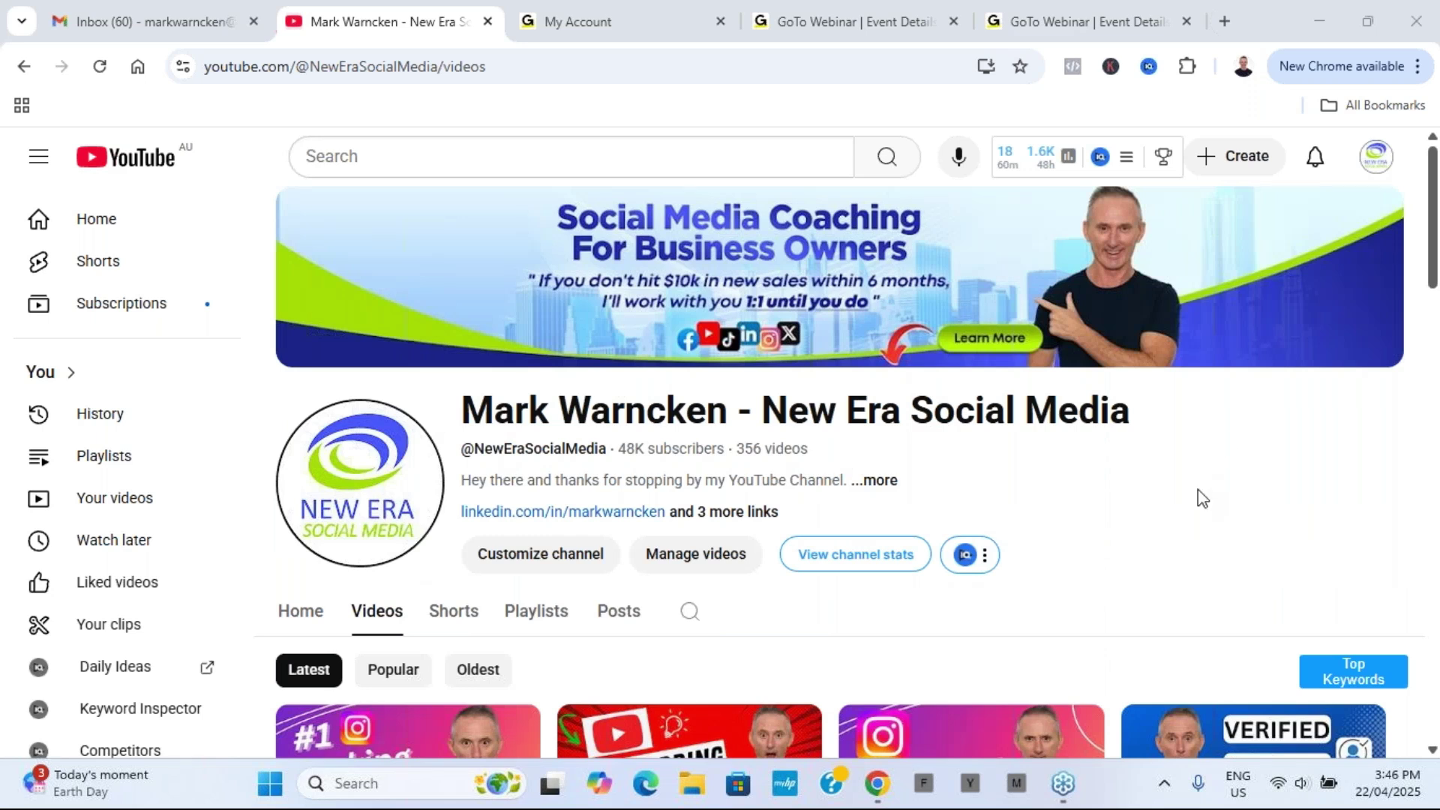
scroll(1227, 446, down, 7)
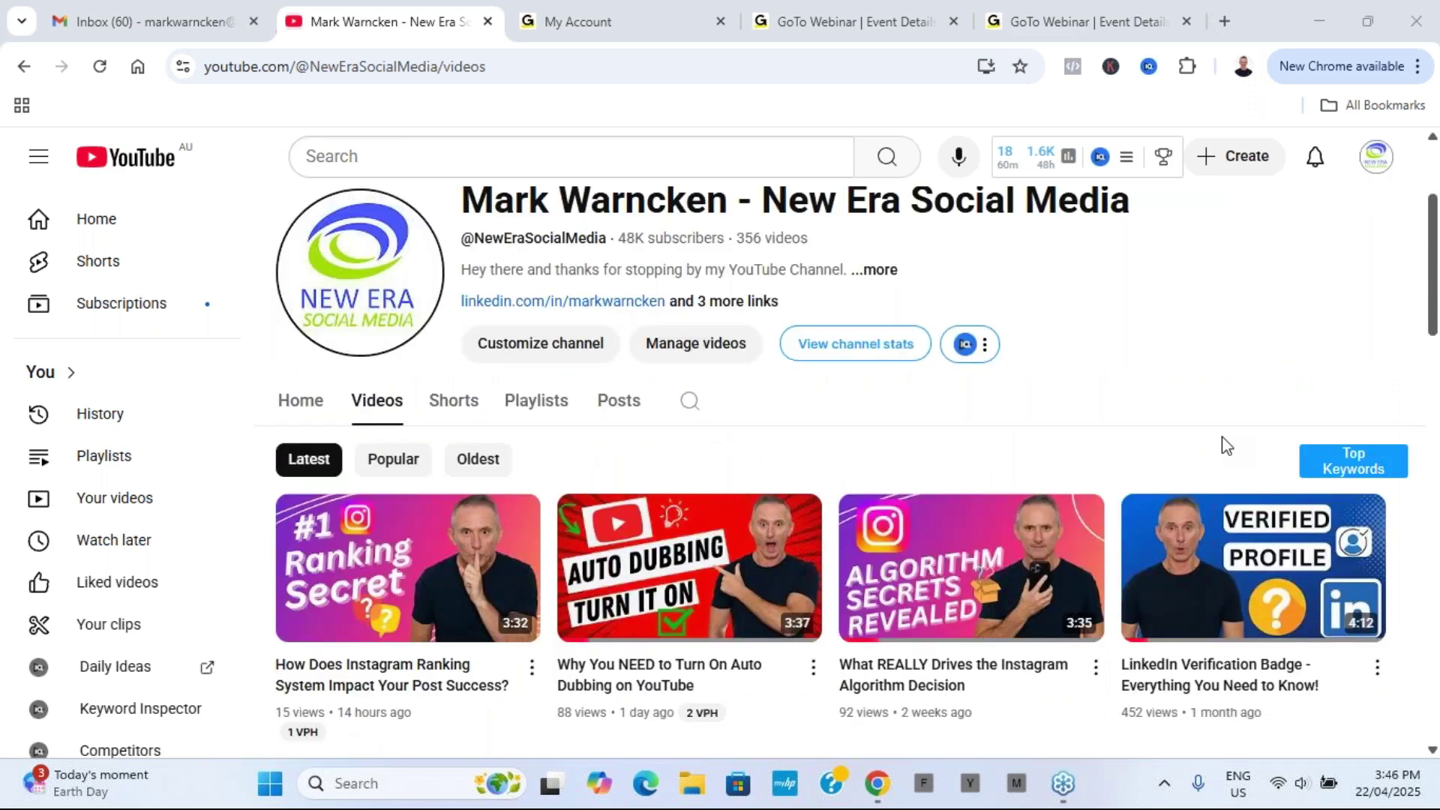
scroll(1227, 446, down, 1)
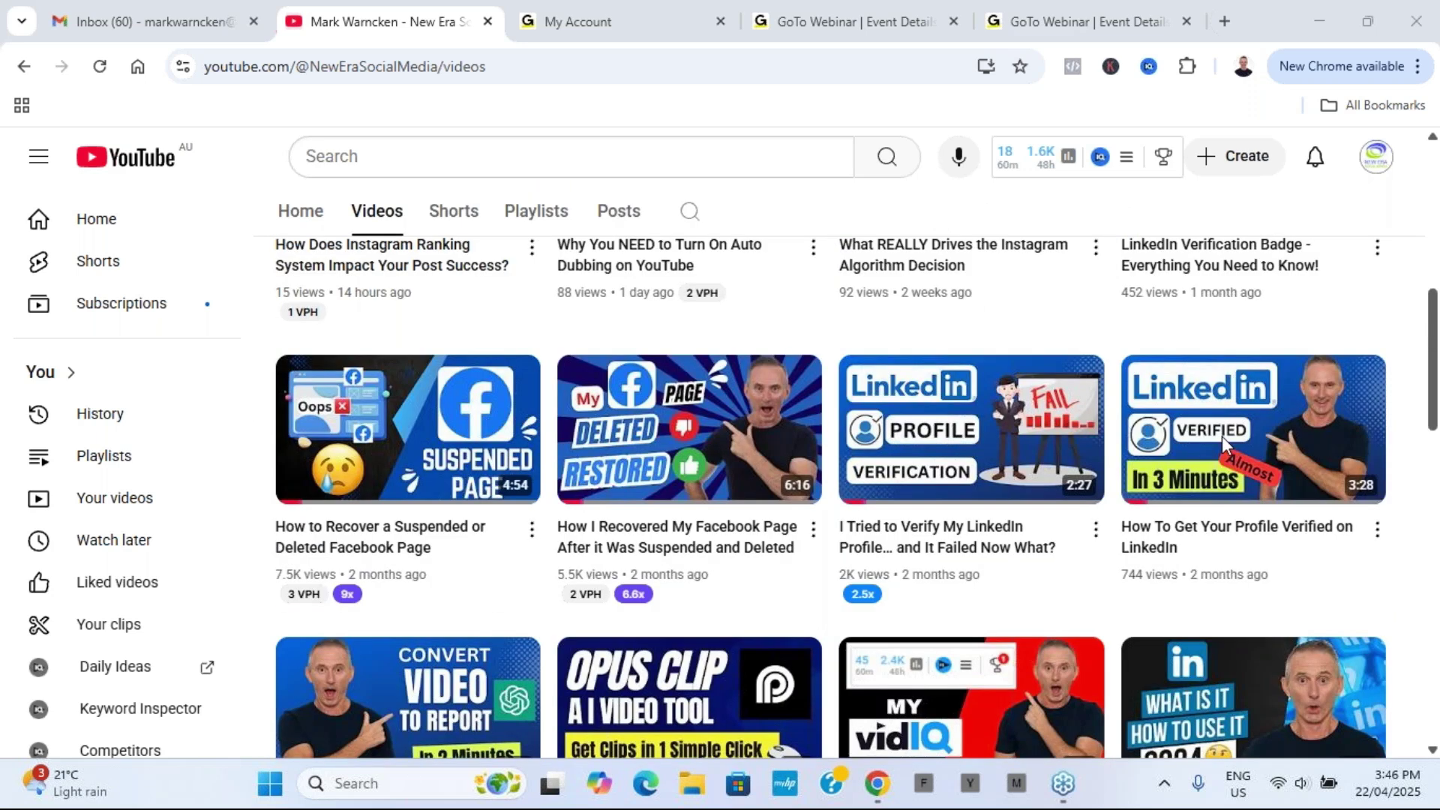
scroll(1227, 446, up, 8)
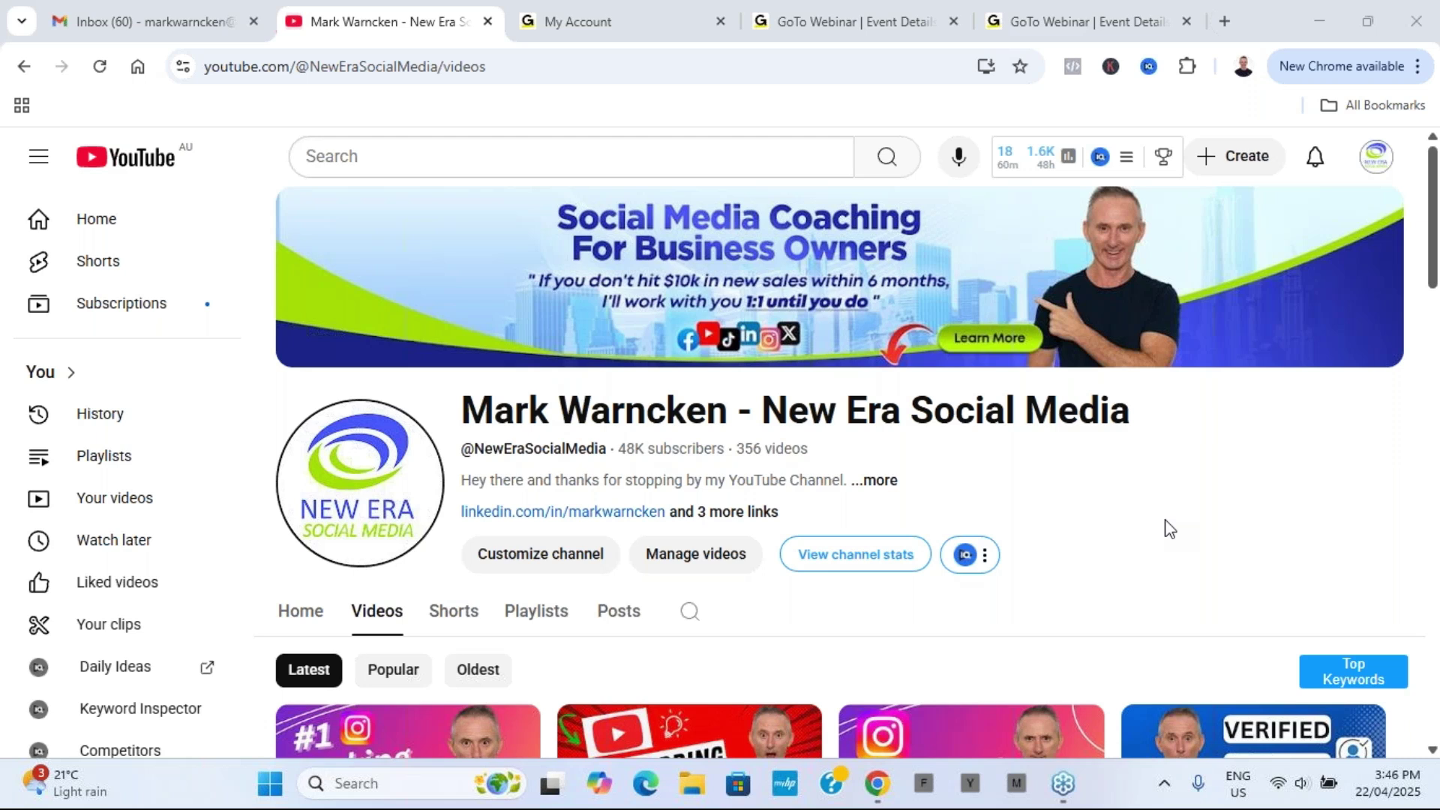
scroll(1208, 458, down, 5)
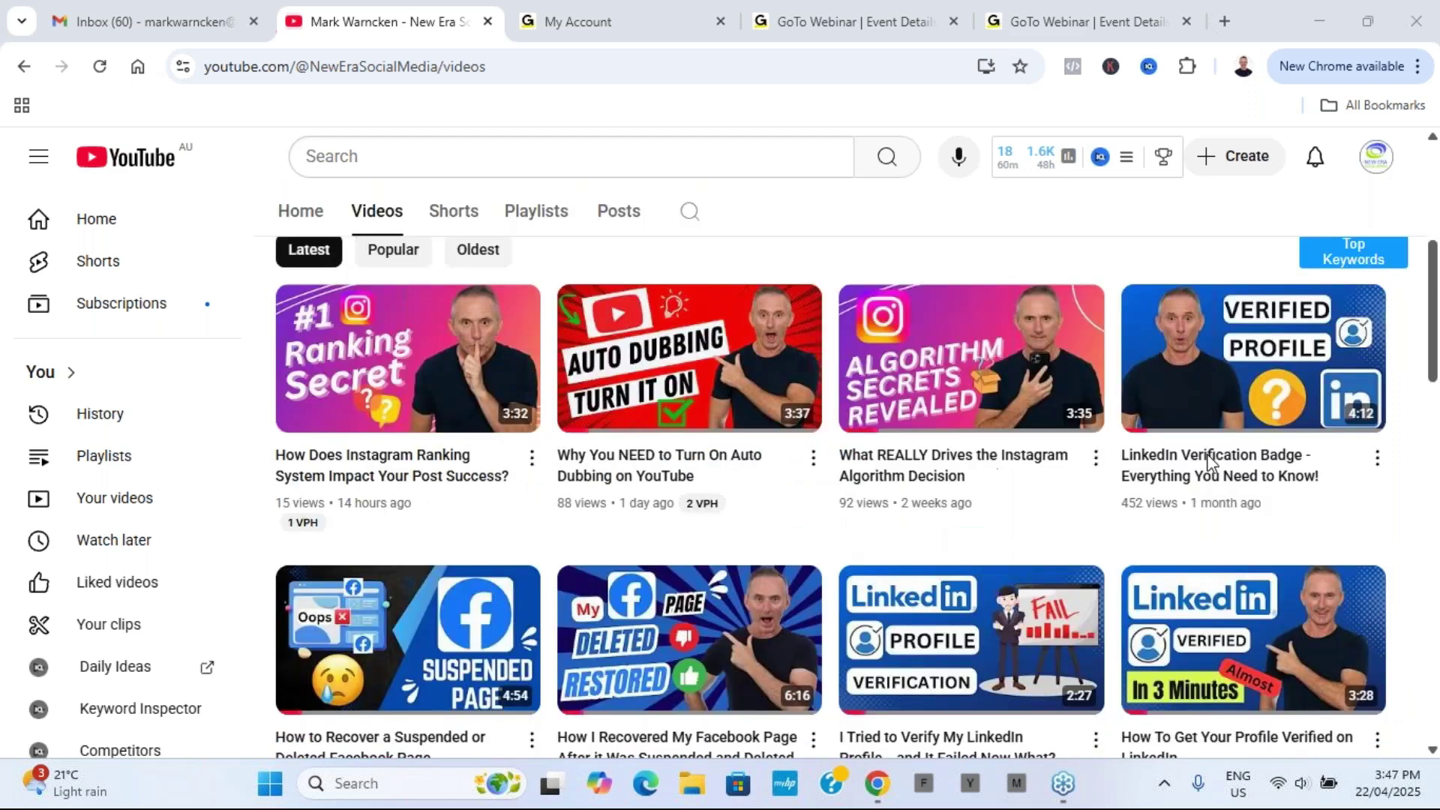
scroll(1208, 453, down, 6)
scroll(1207, 454, up, 9)
scroll(1213, 462, up, 3)
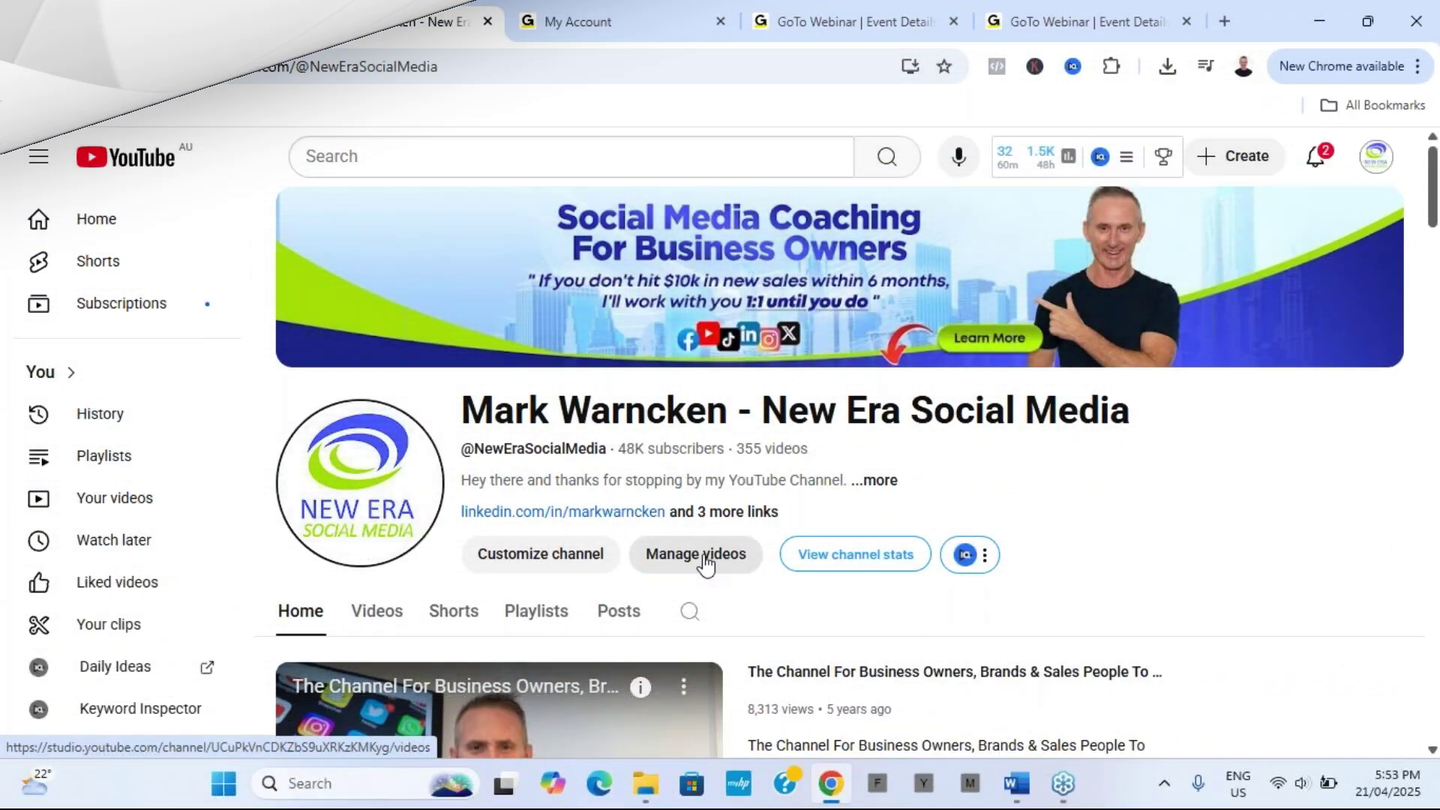
Open YouTube Studio from the channel page and bring up the Automatic Dubbing options in the advanced upload defaults.
click(705, 559)
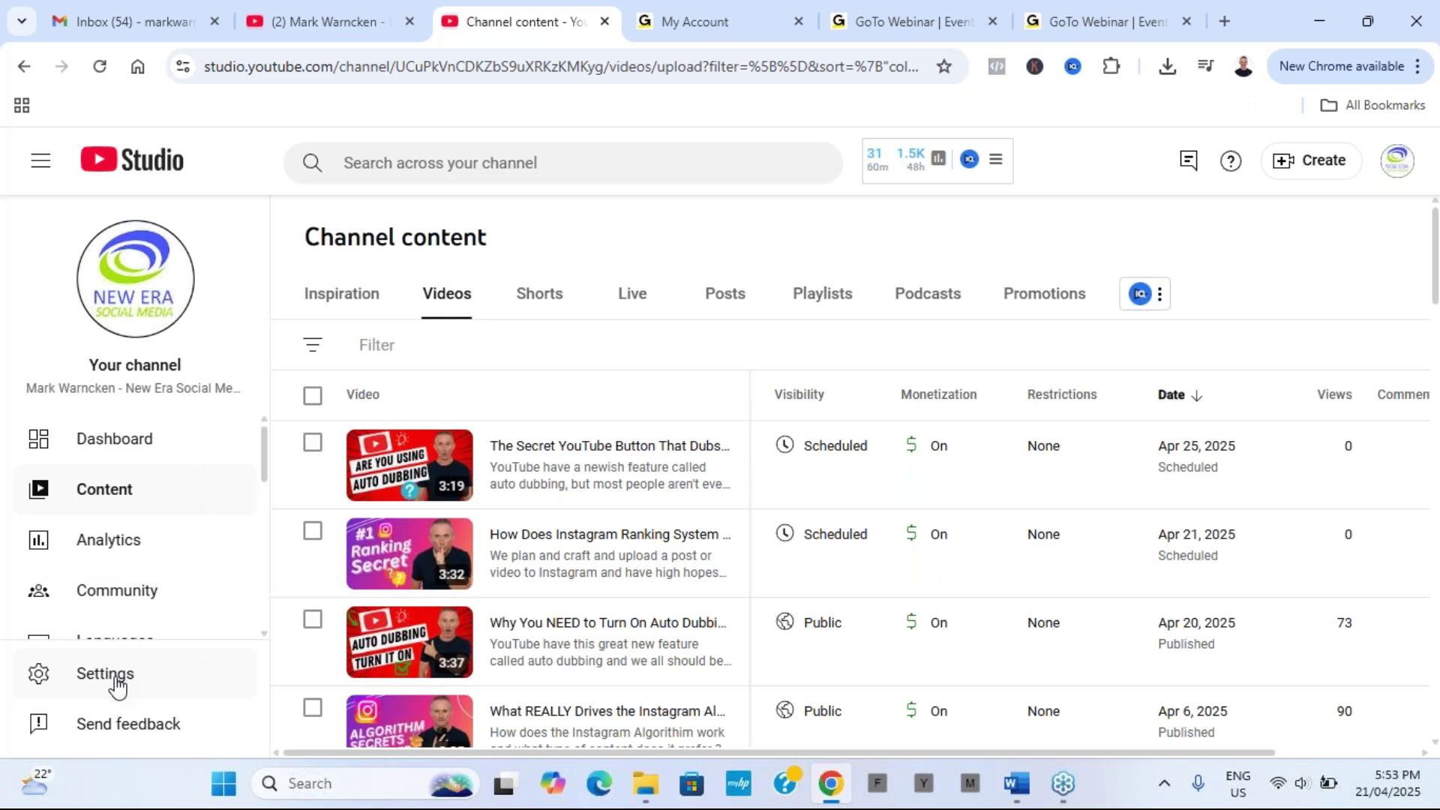
click(116, 683)
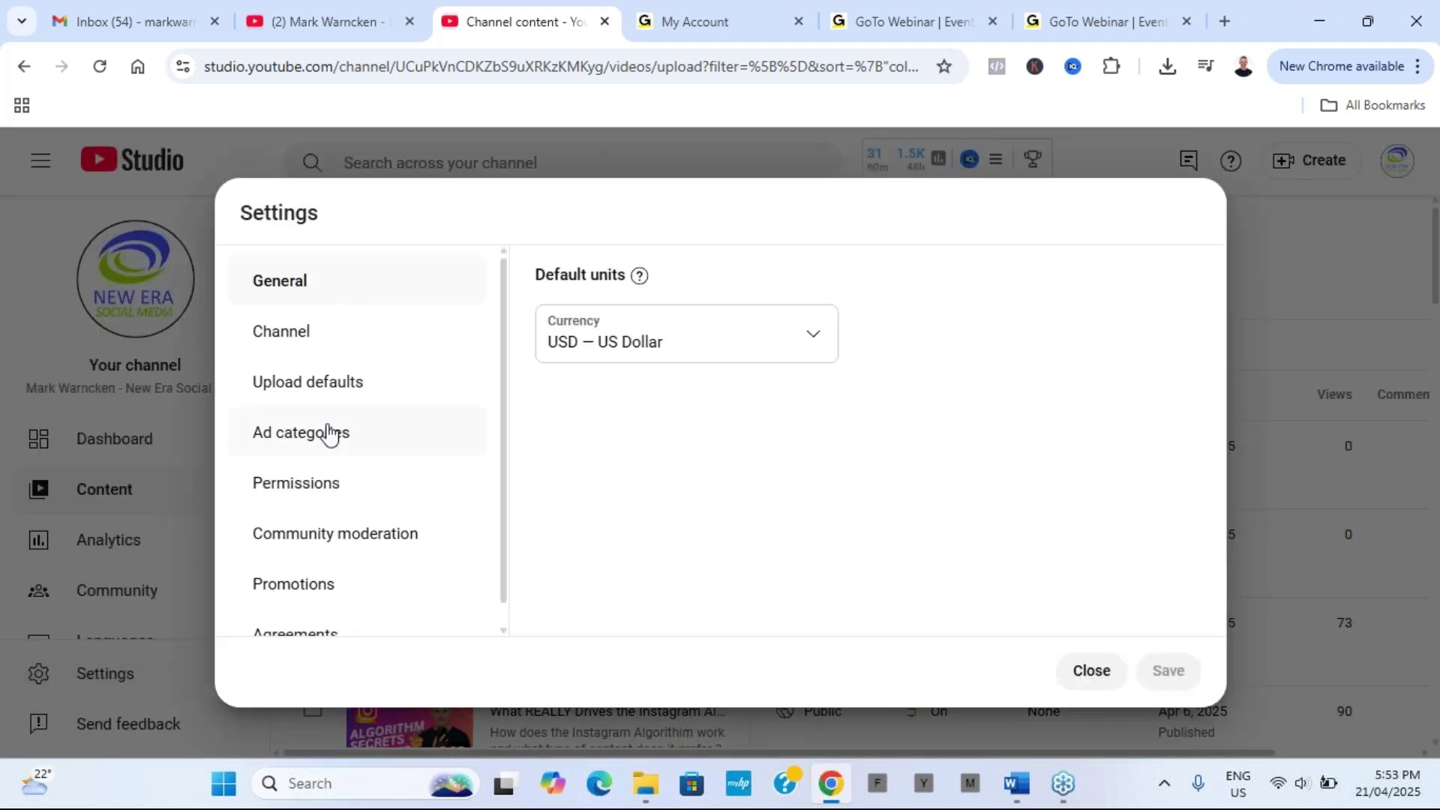
click(334, 388)
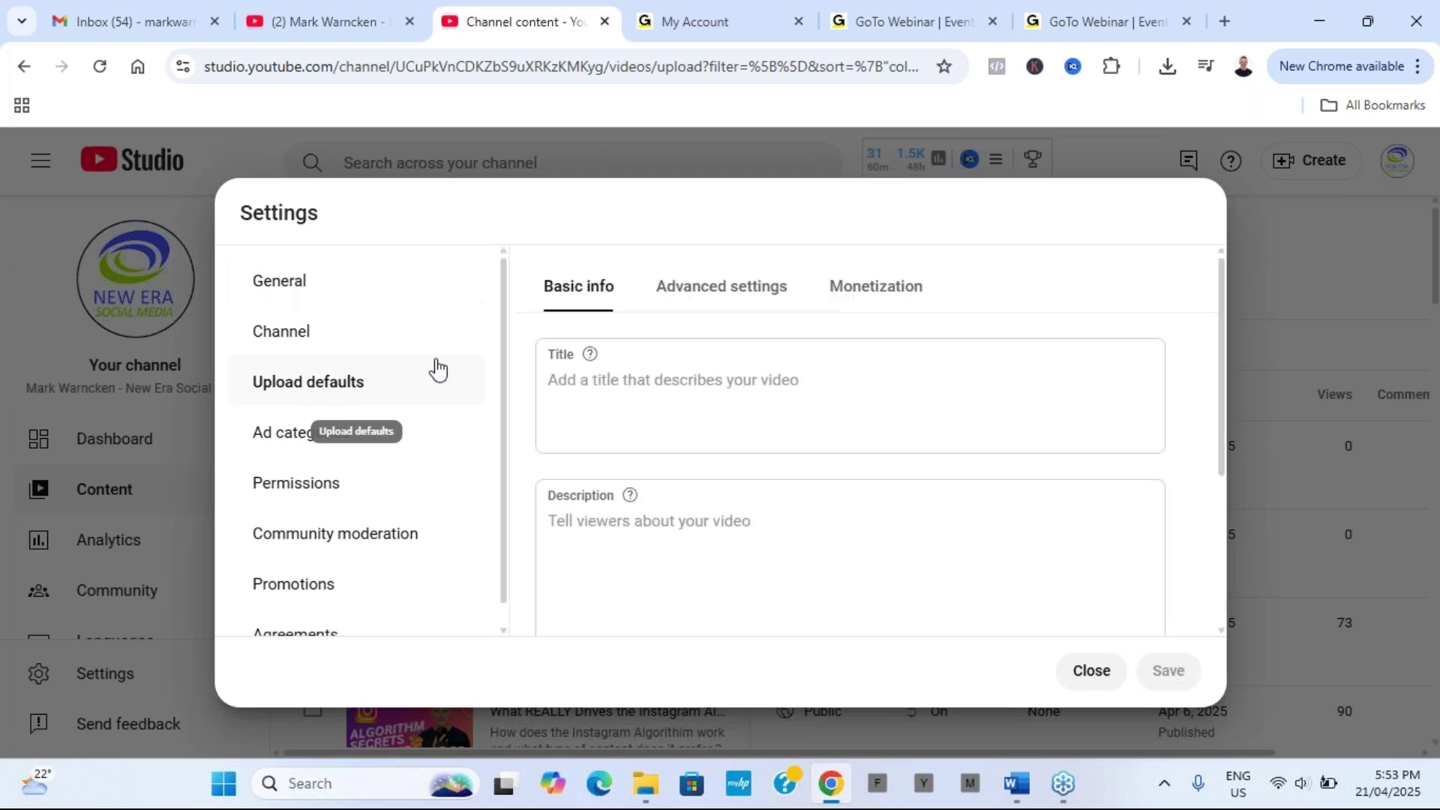
click(730, 307)
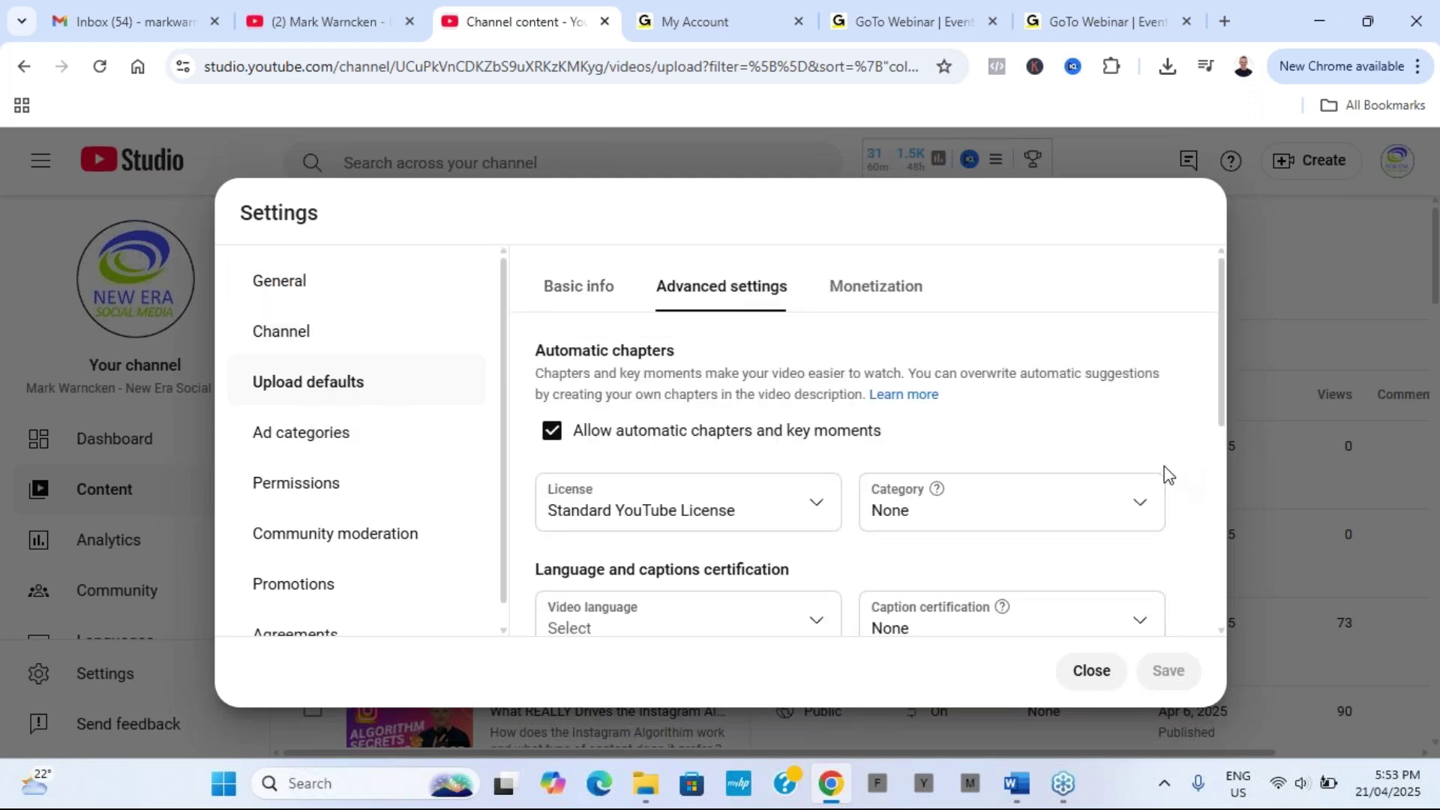
scroll(953, 380, down, 3)
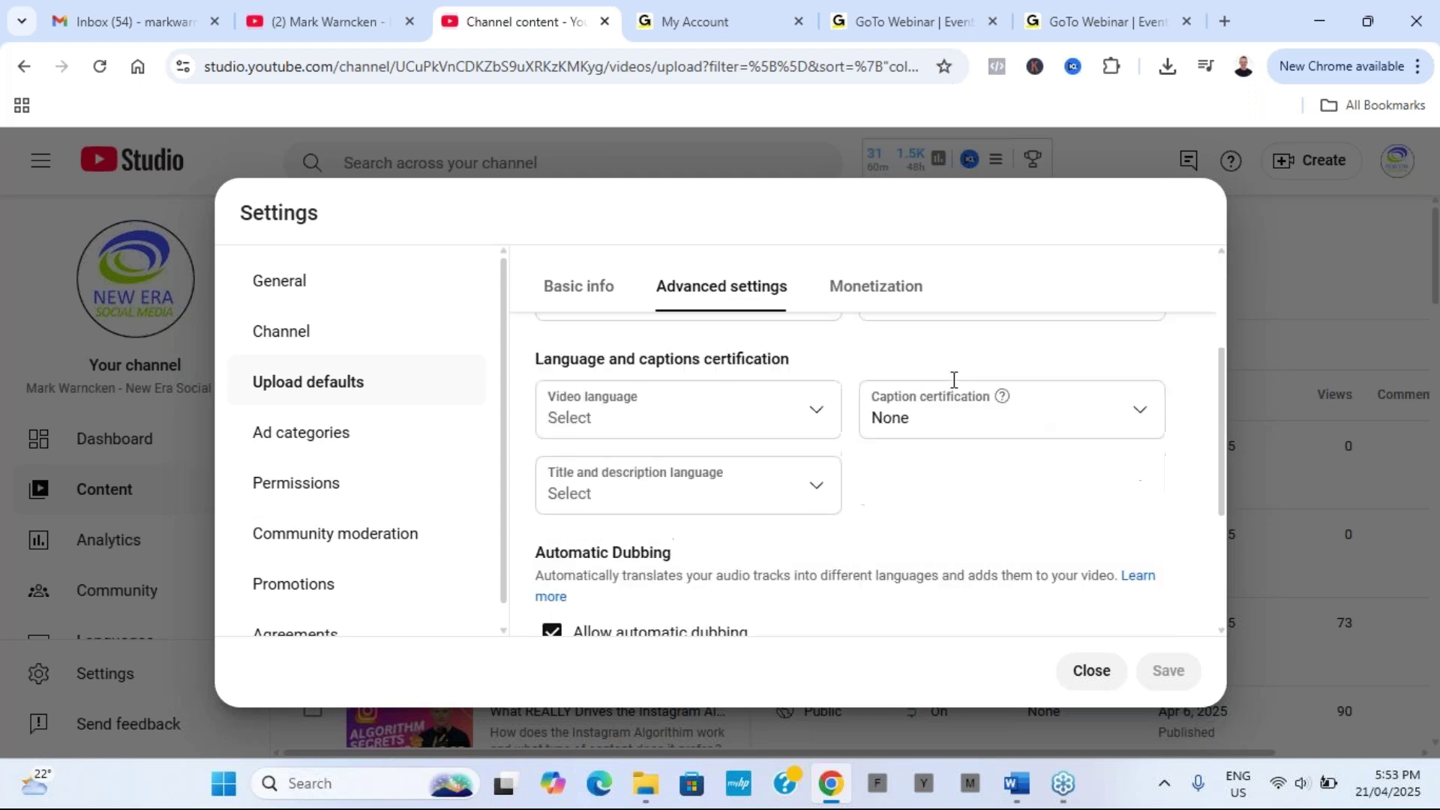
scroll(954, 380, down, 3)
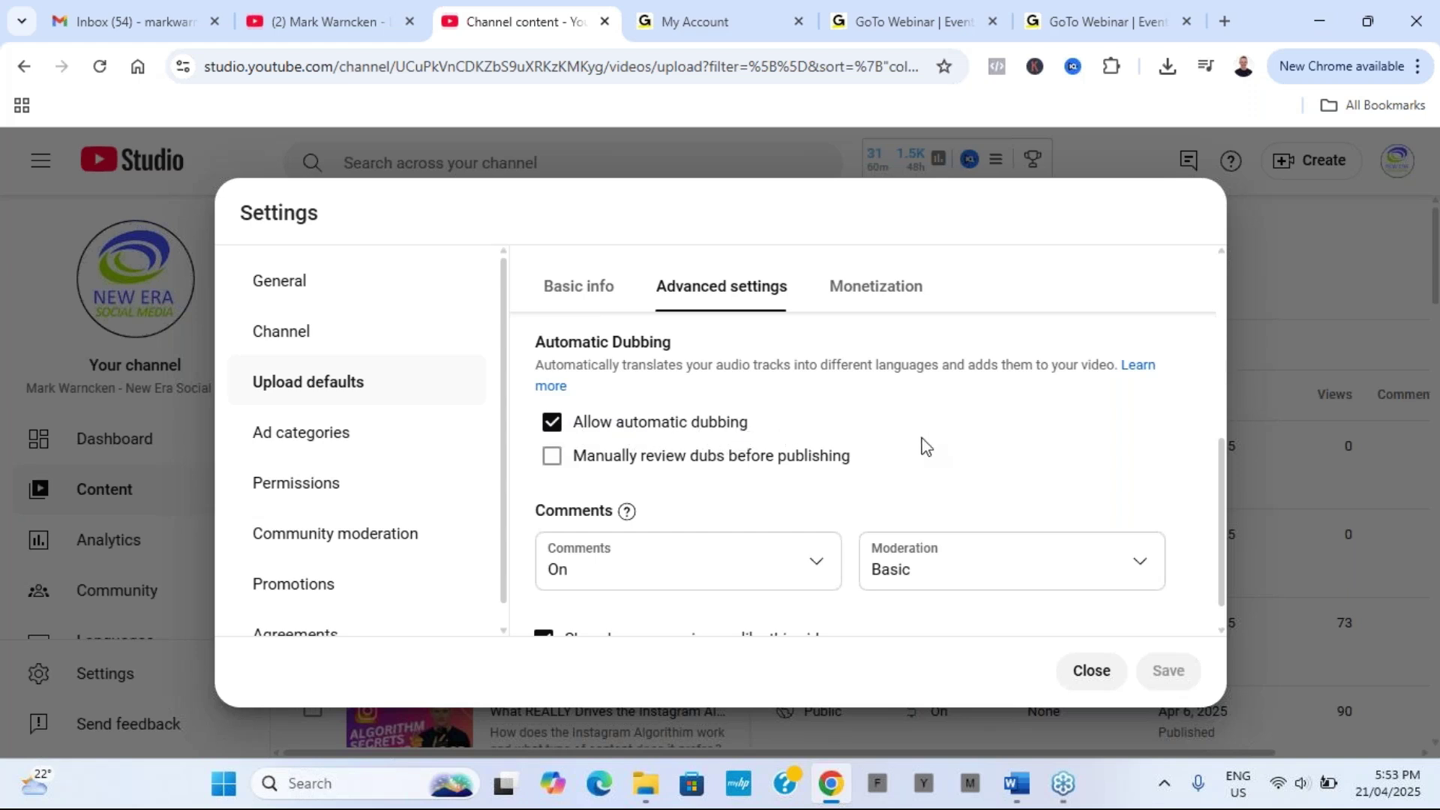
Turn on manual review of dubs before publishing to show its language options, and turn it off again.
click(553, 459)
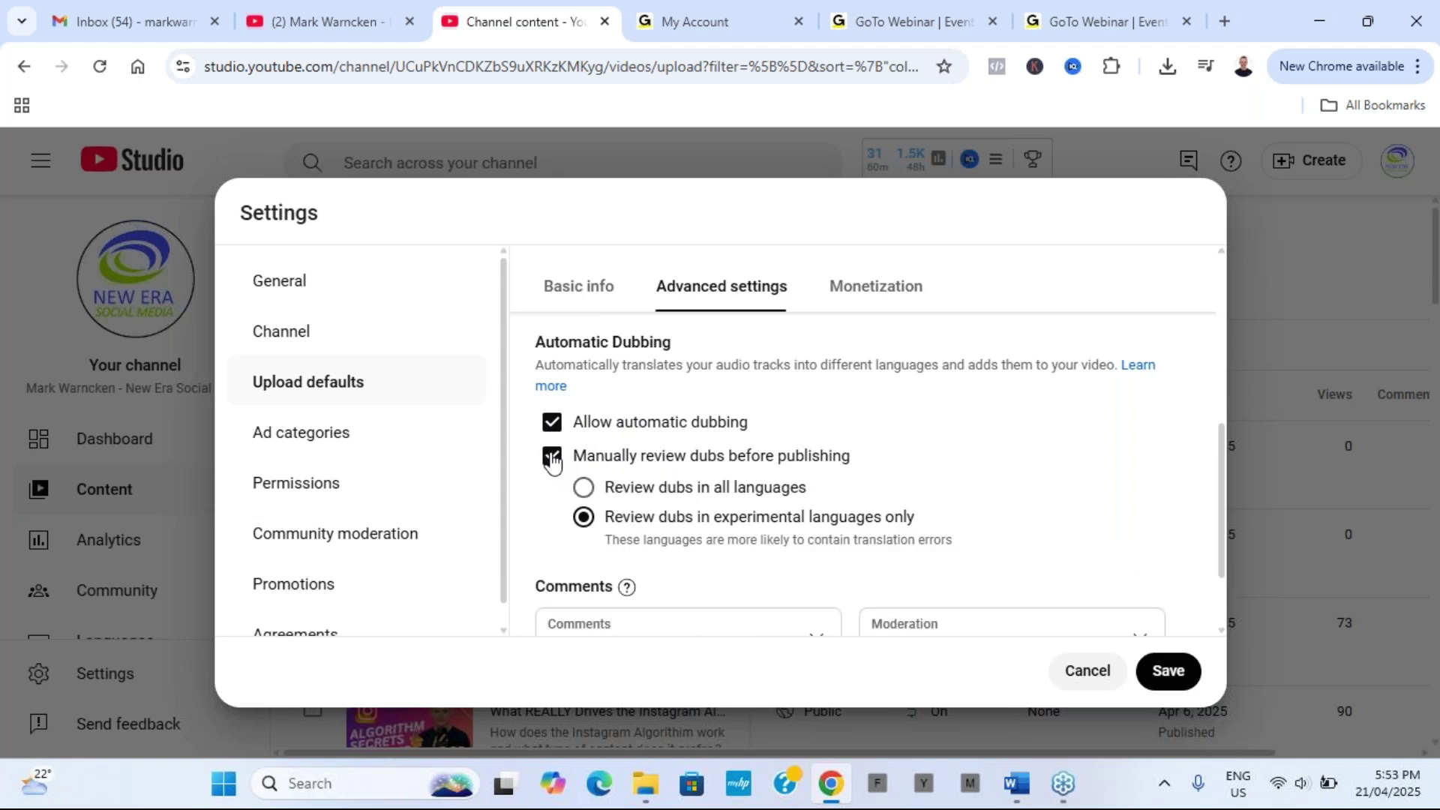
click(553, 459)
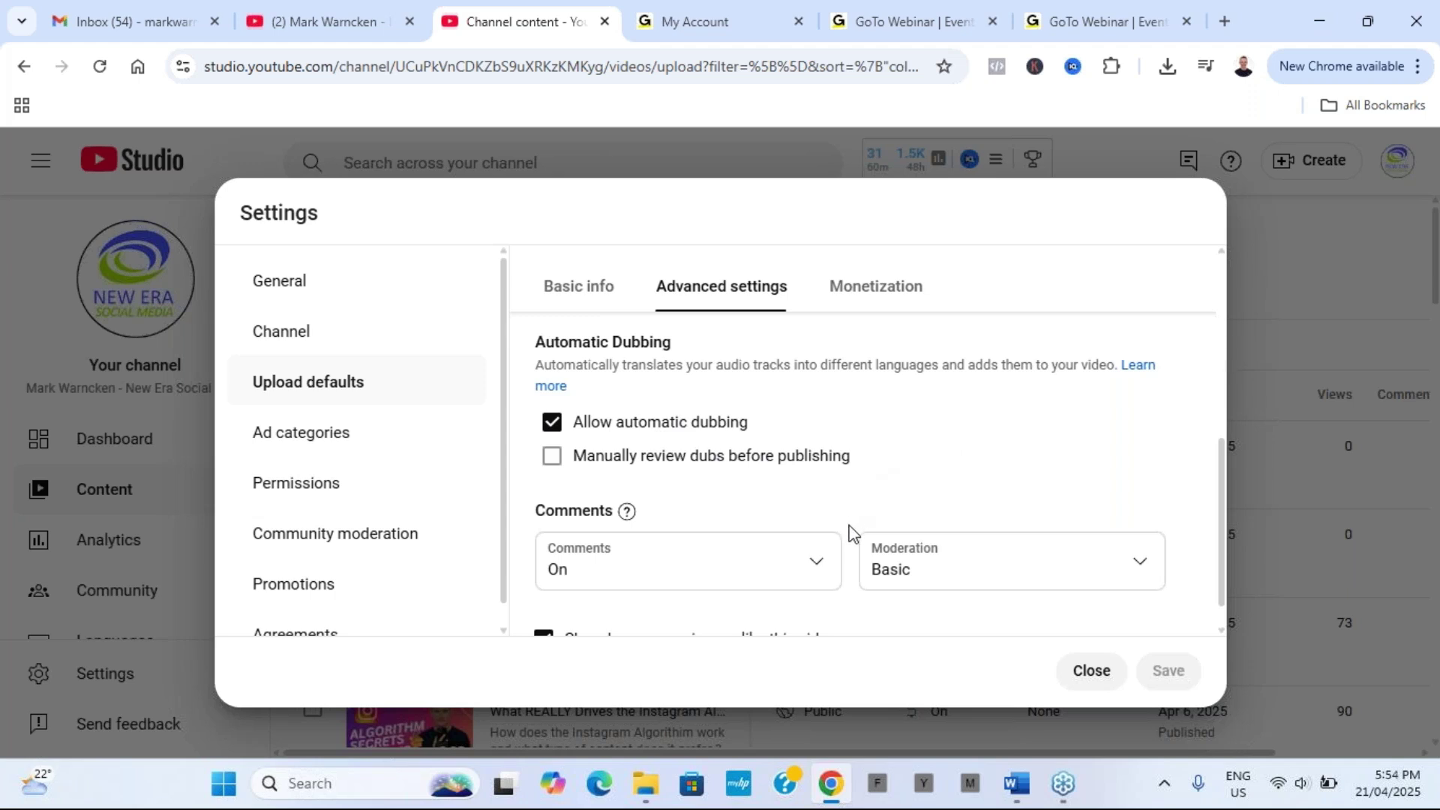
Open the help article on automatic dubbing and read how it works, who can use it and its default state.
scroll(851, 529, down, 1)
scroll(850, 517, up, 3)
scroll(1168, 489, down, 1)
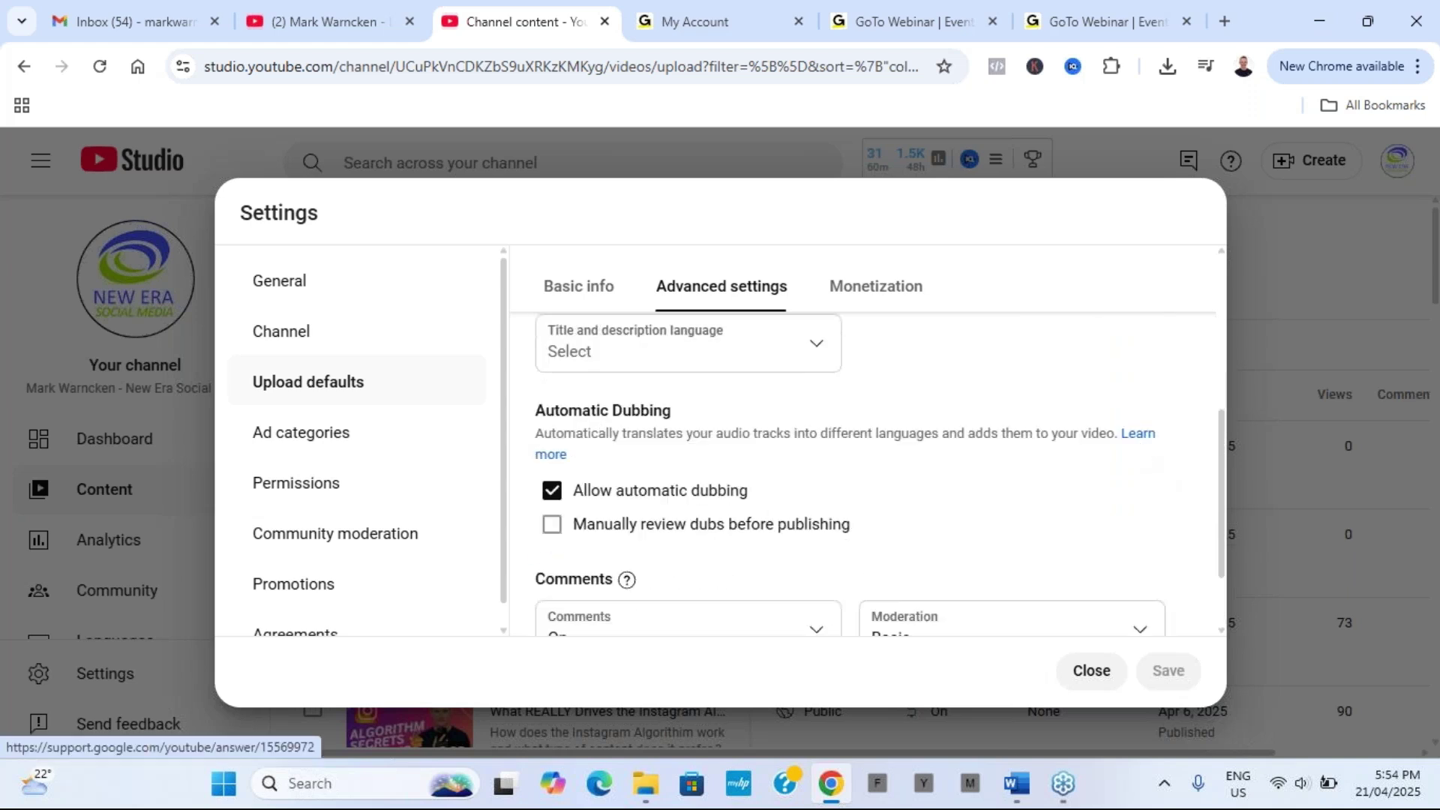
click(1138, 434)
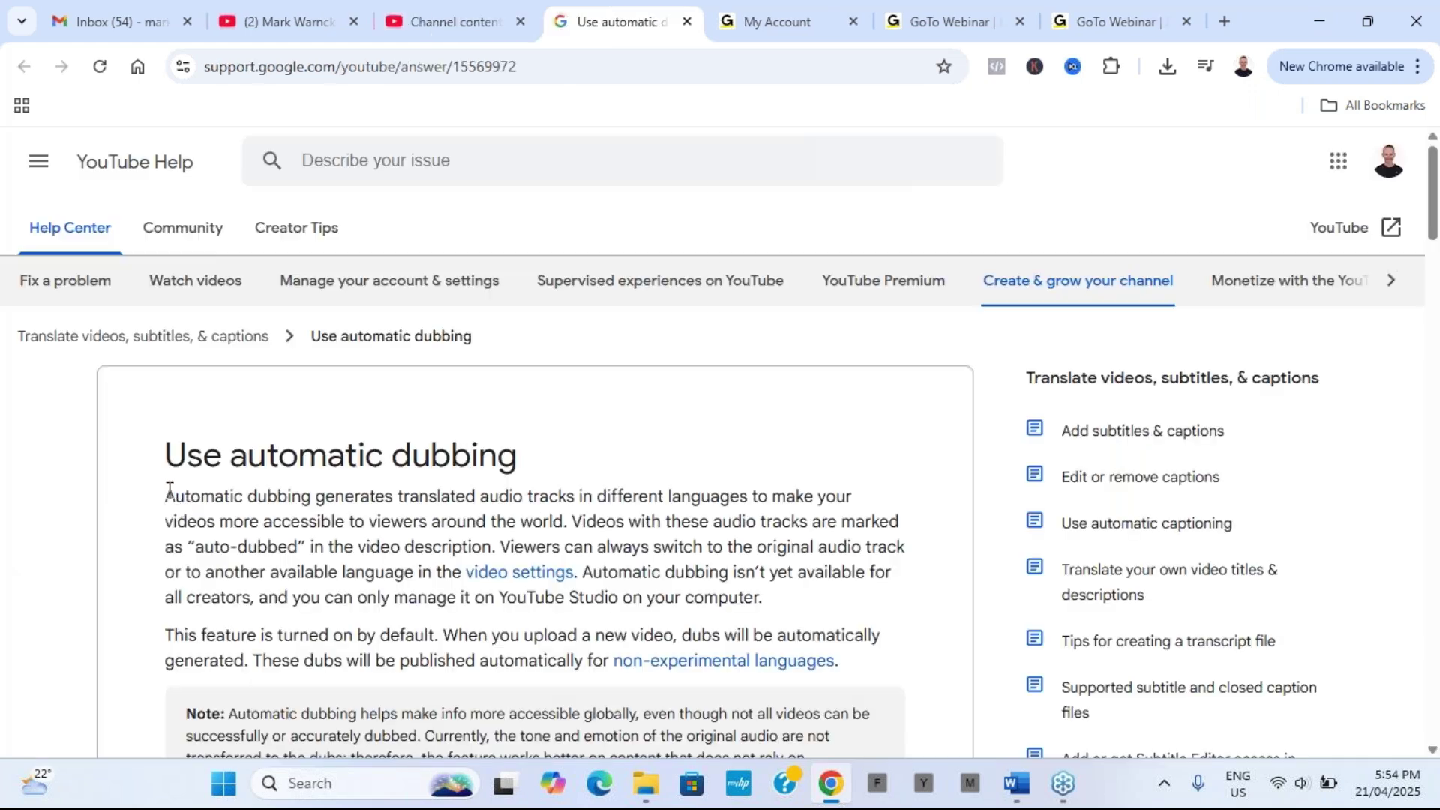
drag(166, 495, 478, 540)
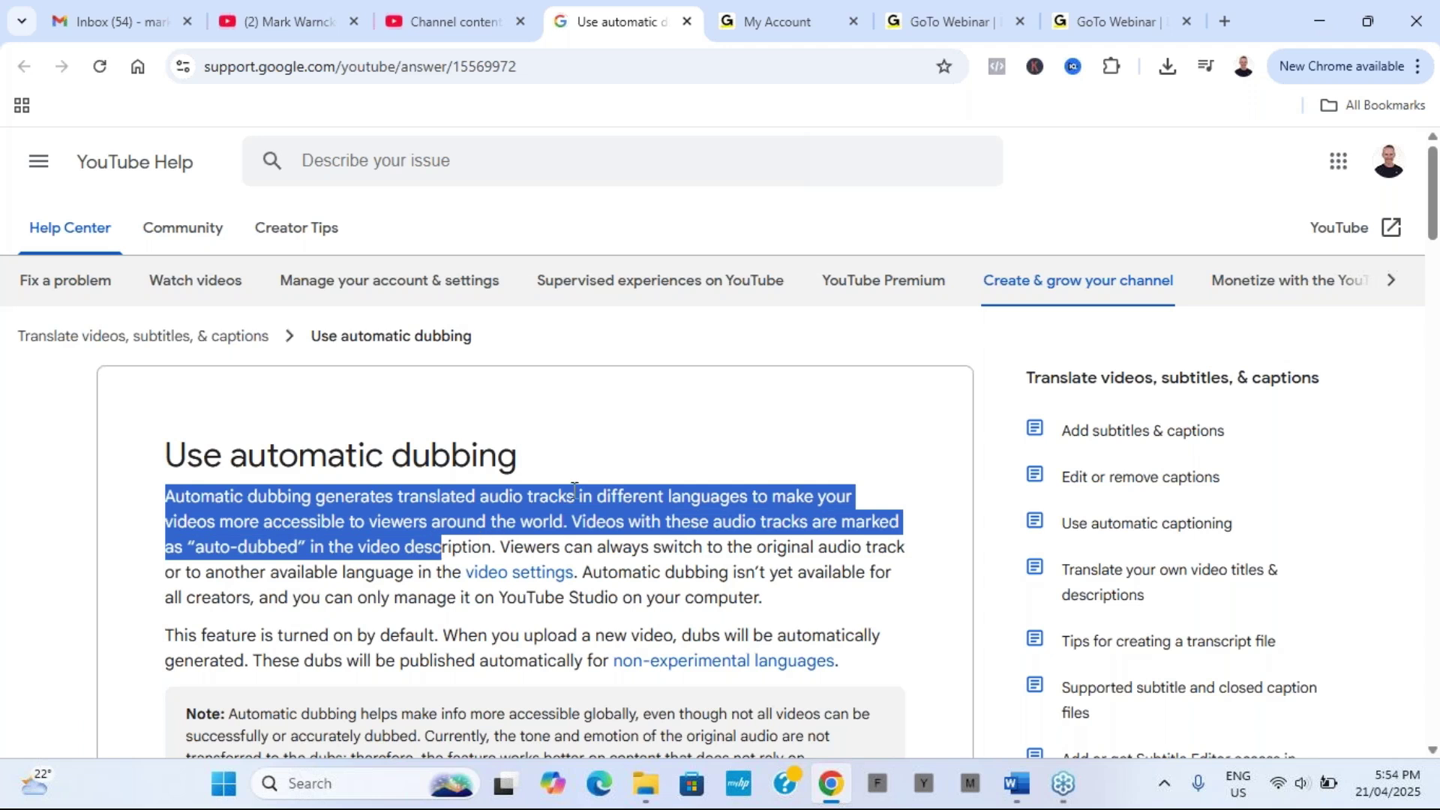
click(756, 407)
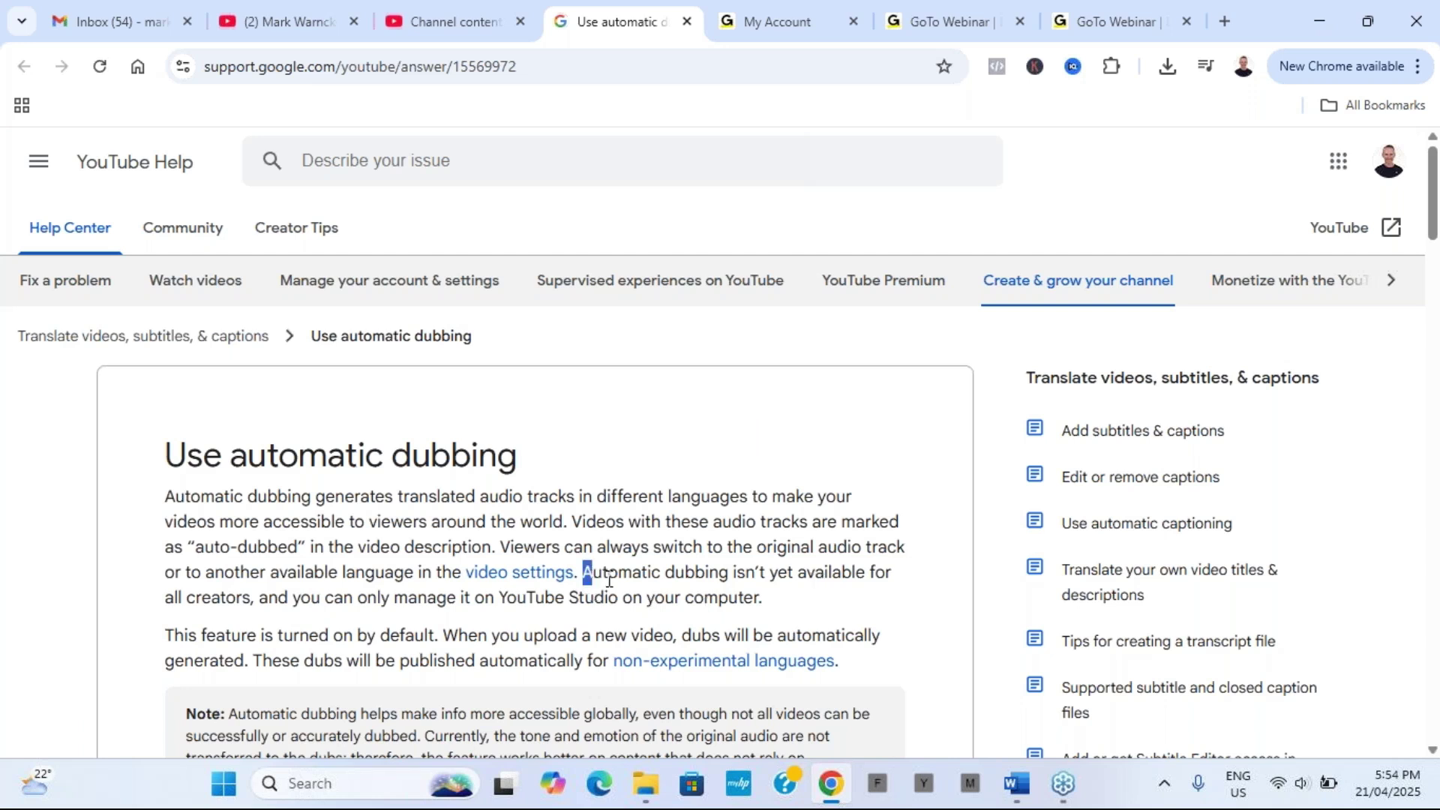
drag(585, 572, 705, 596)
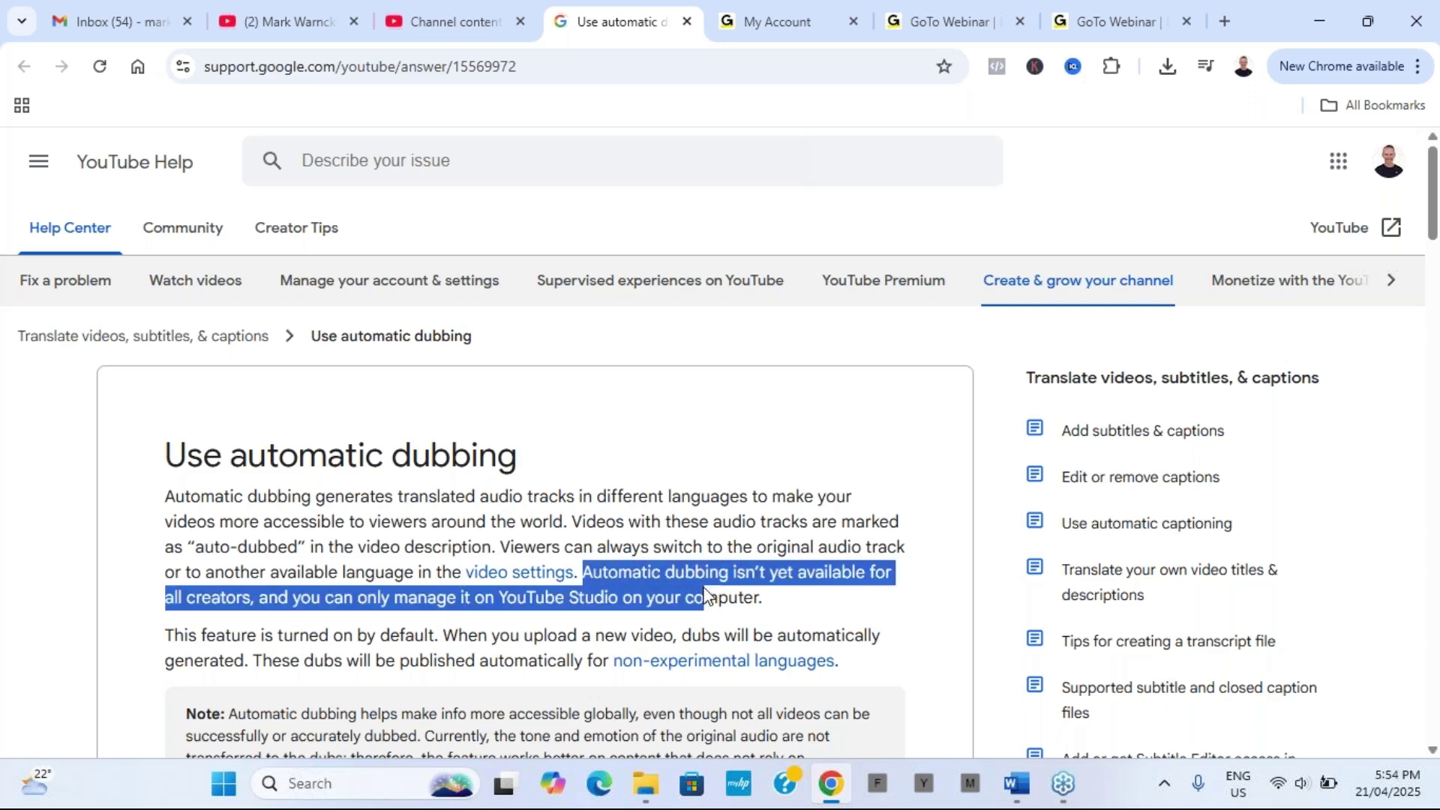
click(820, 614)
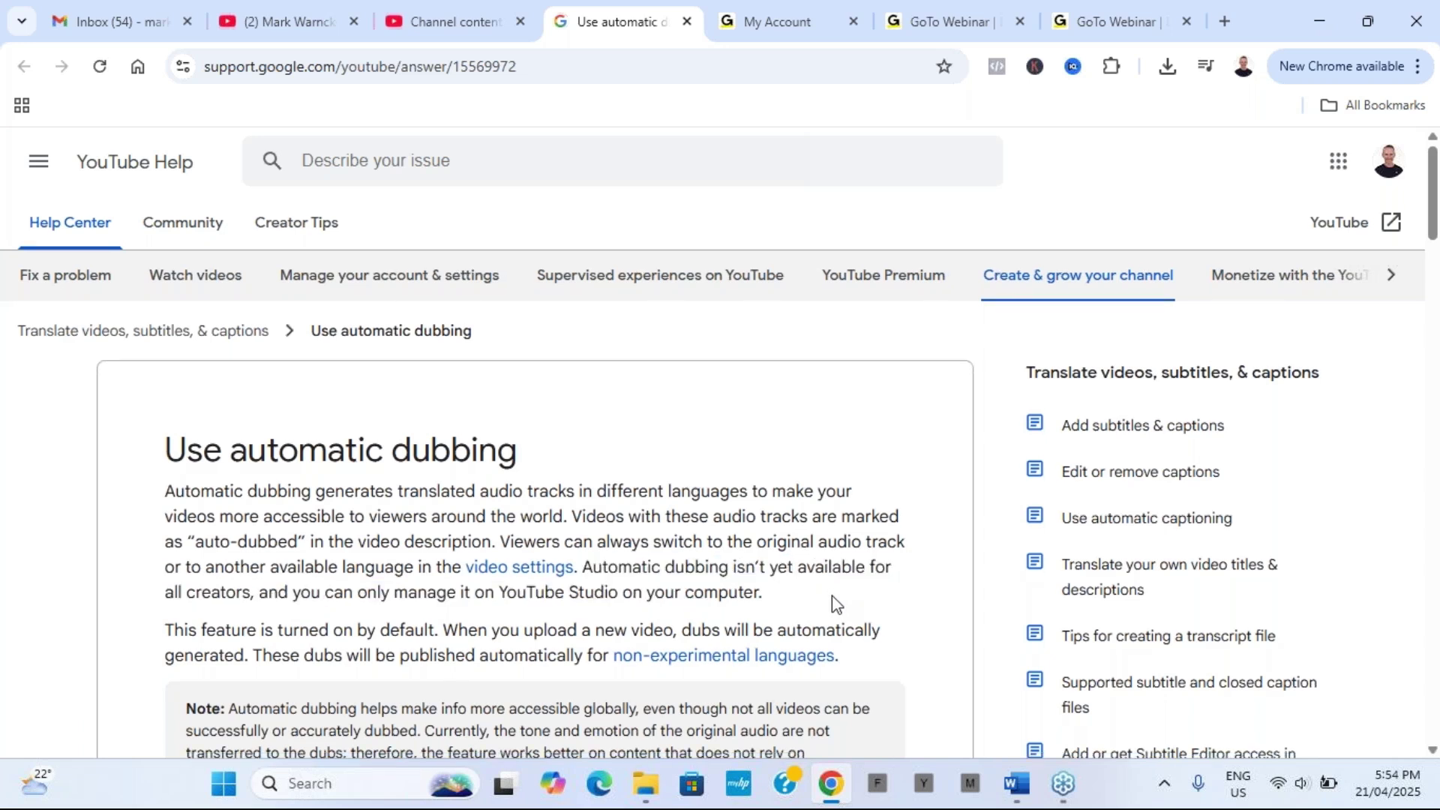
scroll(831, 596, down, 1)
triple_click(907, 539)
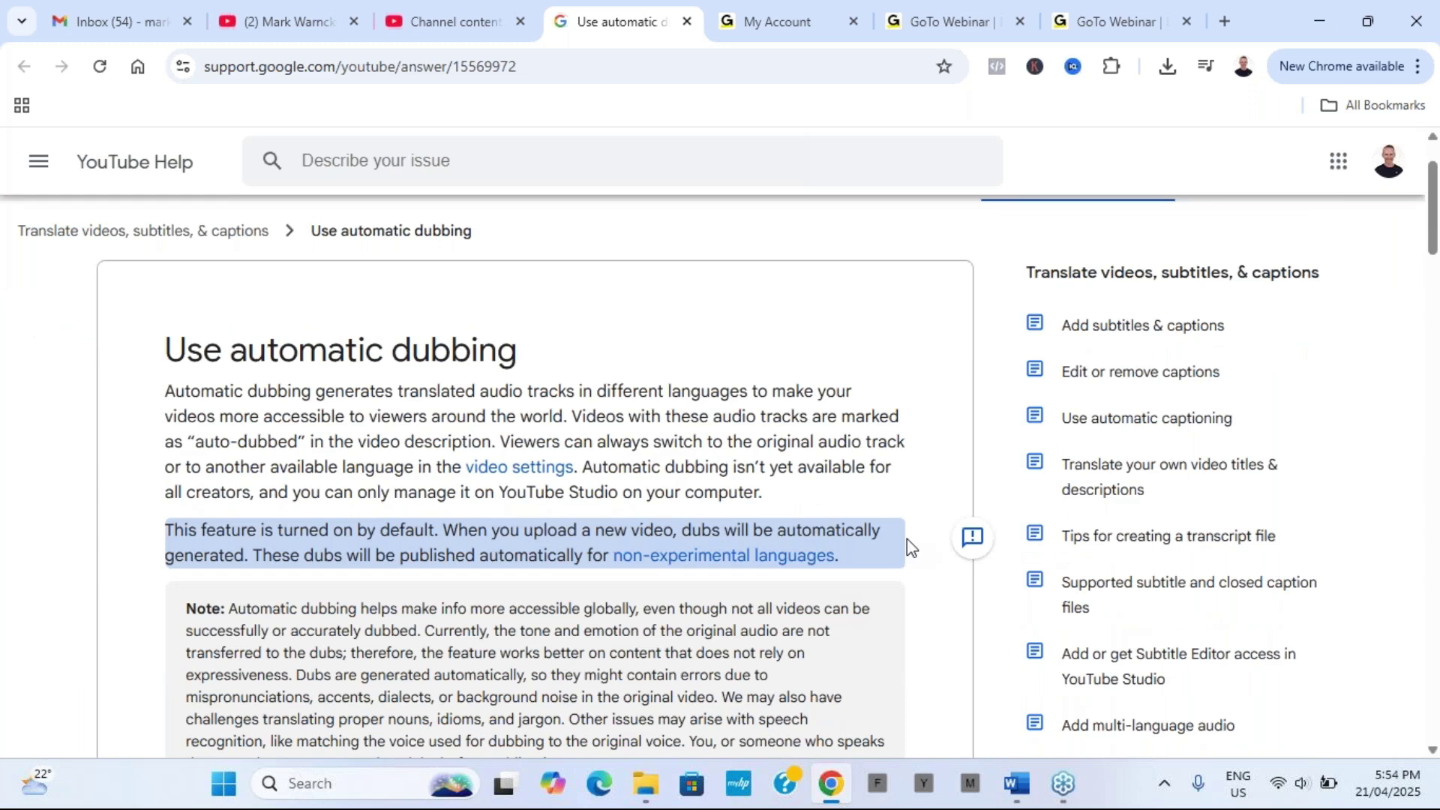
click(889, 566)
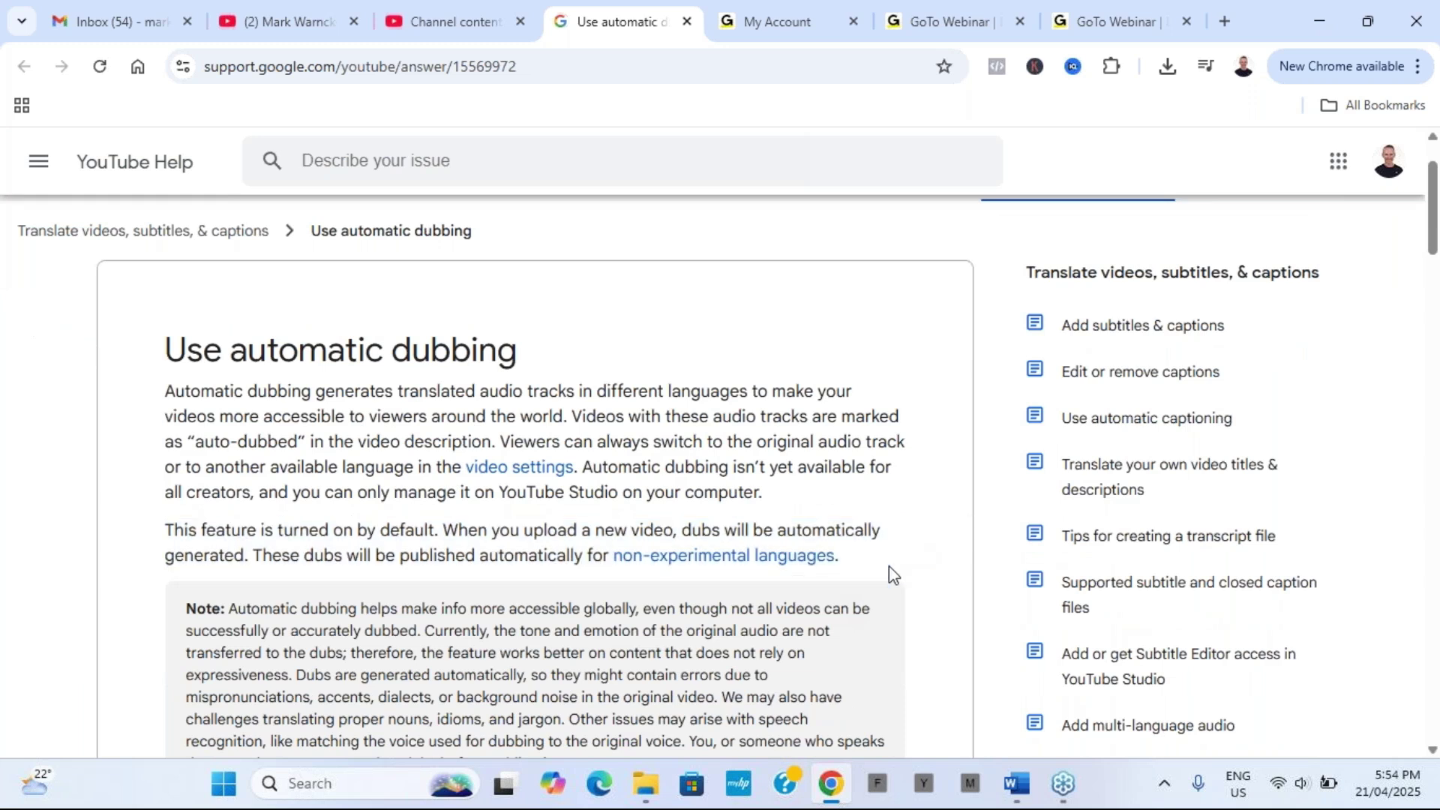
Examine the supported dubbing languages and the instructions for turning automatic dubbing off and on for the channel.
scroll(889, 574, down, 1)
scroll(889, 575, down, 3)
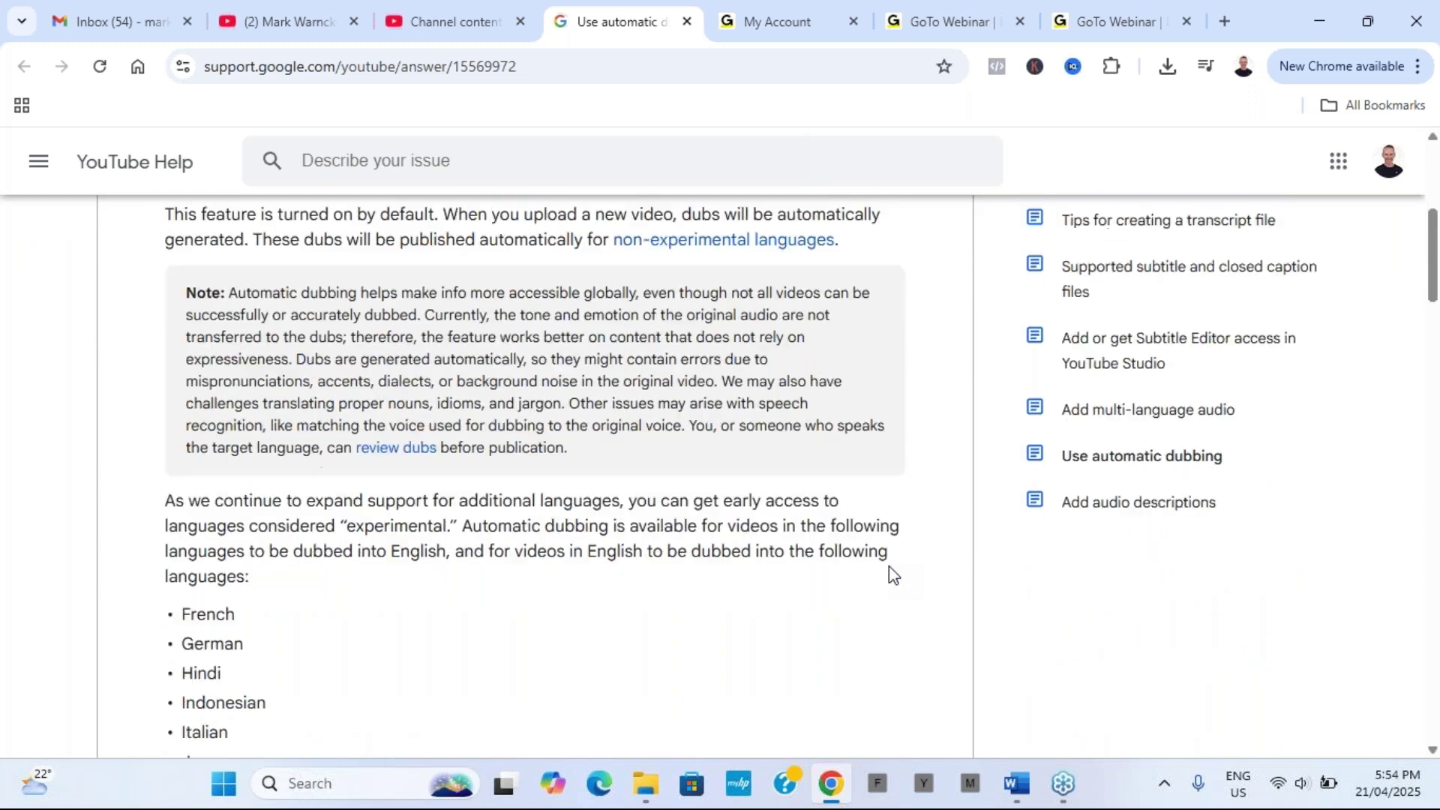
scroll(260, 470, down, 1)
scroll(261, 469, down, 1)
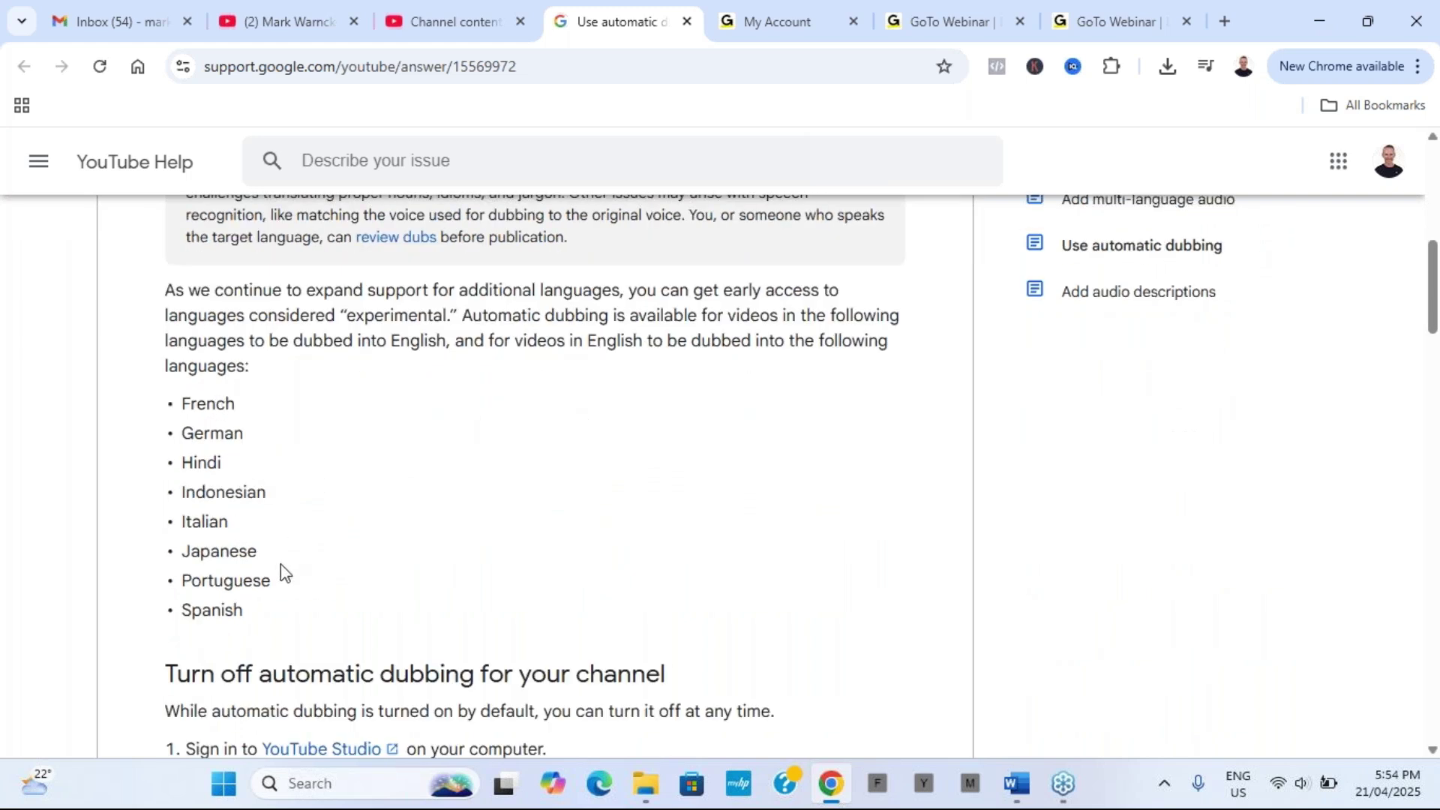
scroll(282, 573, down, 2)
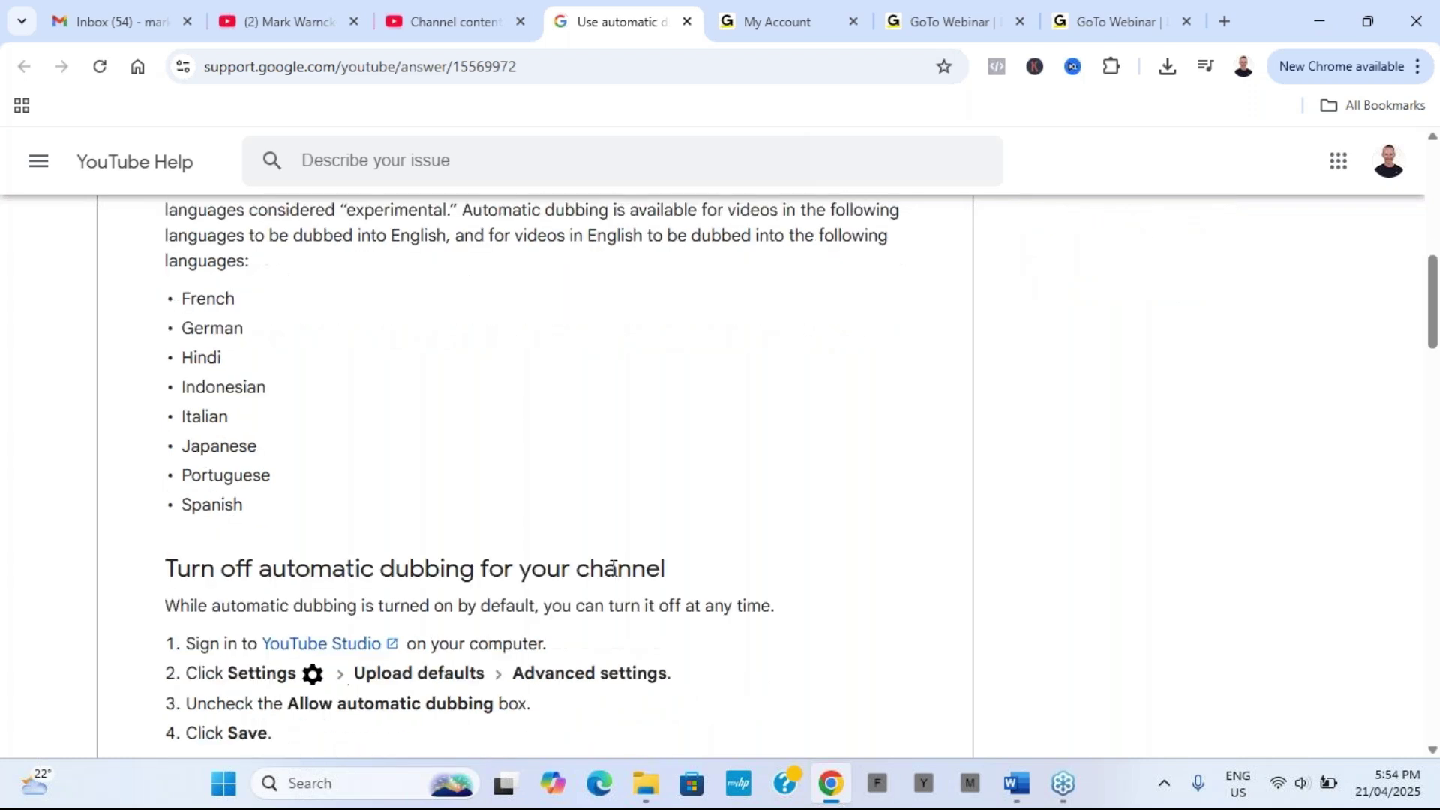
scroll(782, 576, down, 2)
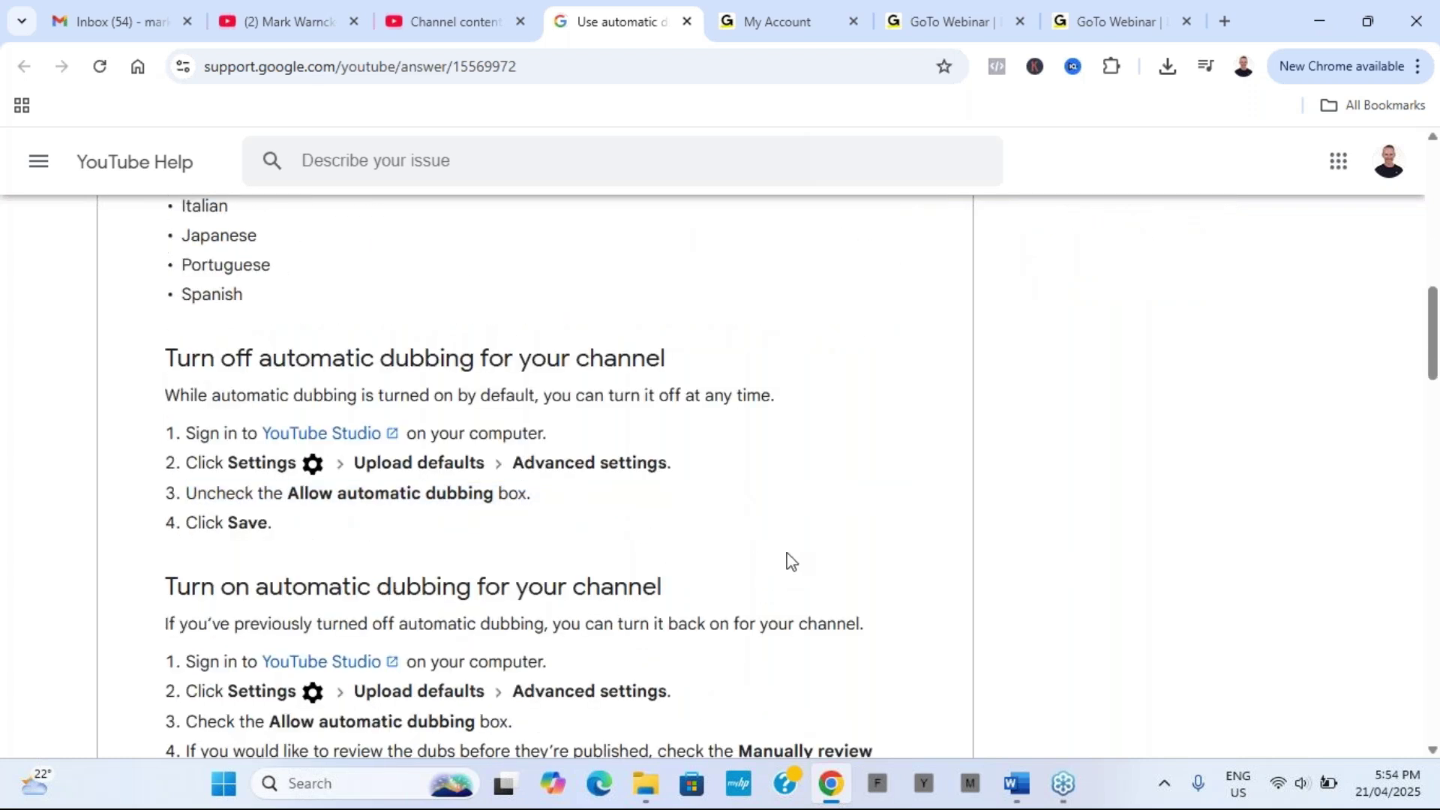
scroll(796, 548, up, 10)
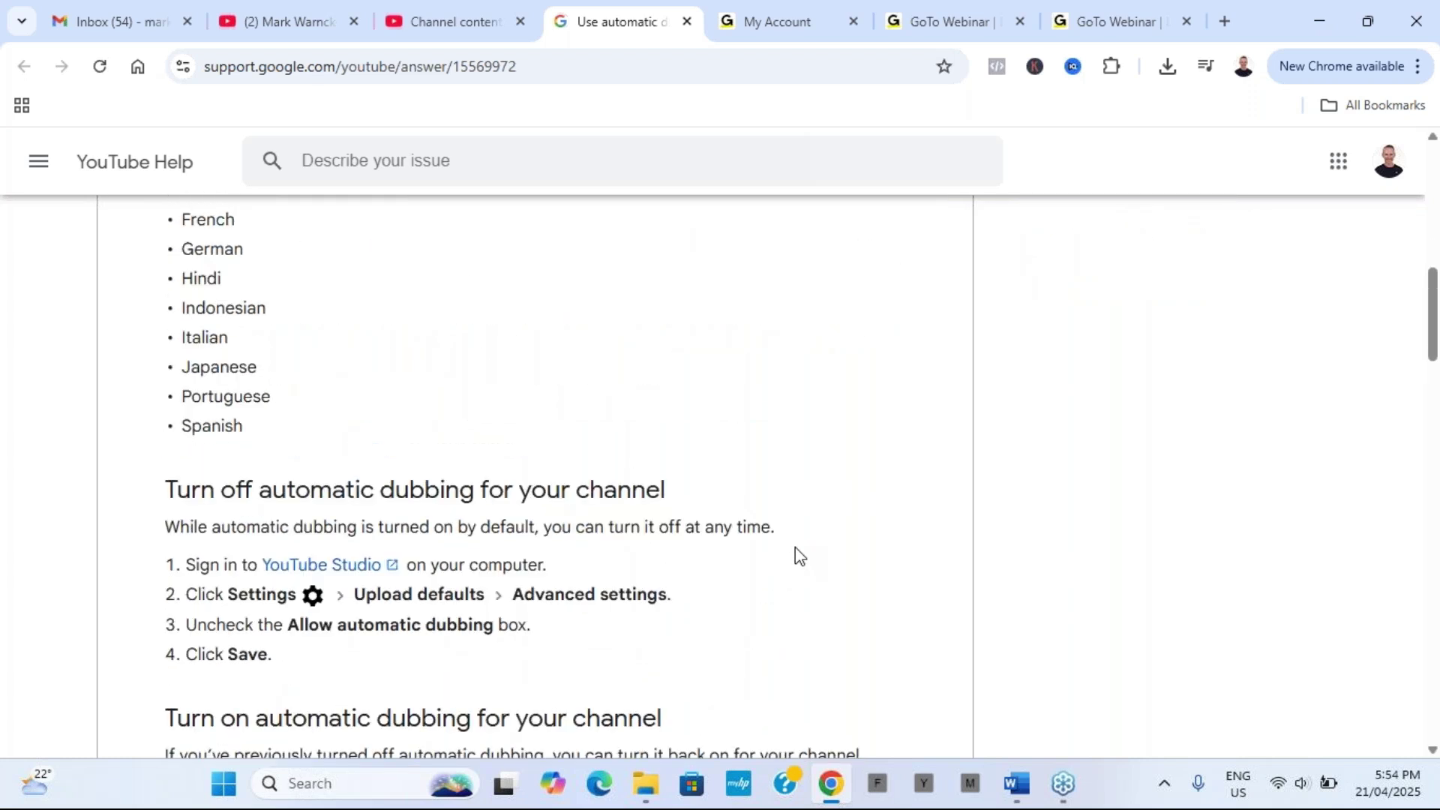
scroll(795, 548, up, 2)
Return to the YouTube channel's home page and look over it.
key(ctrl+2)
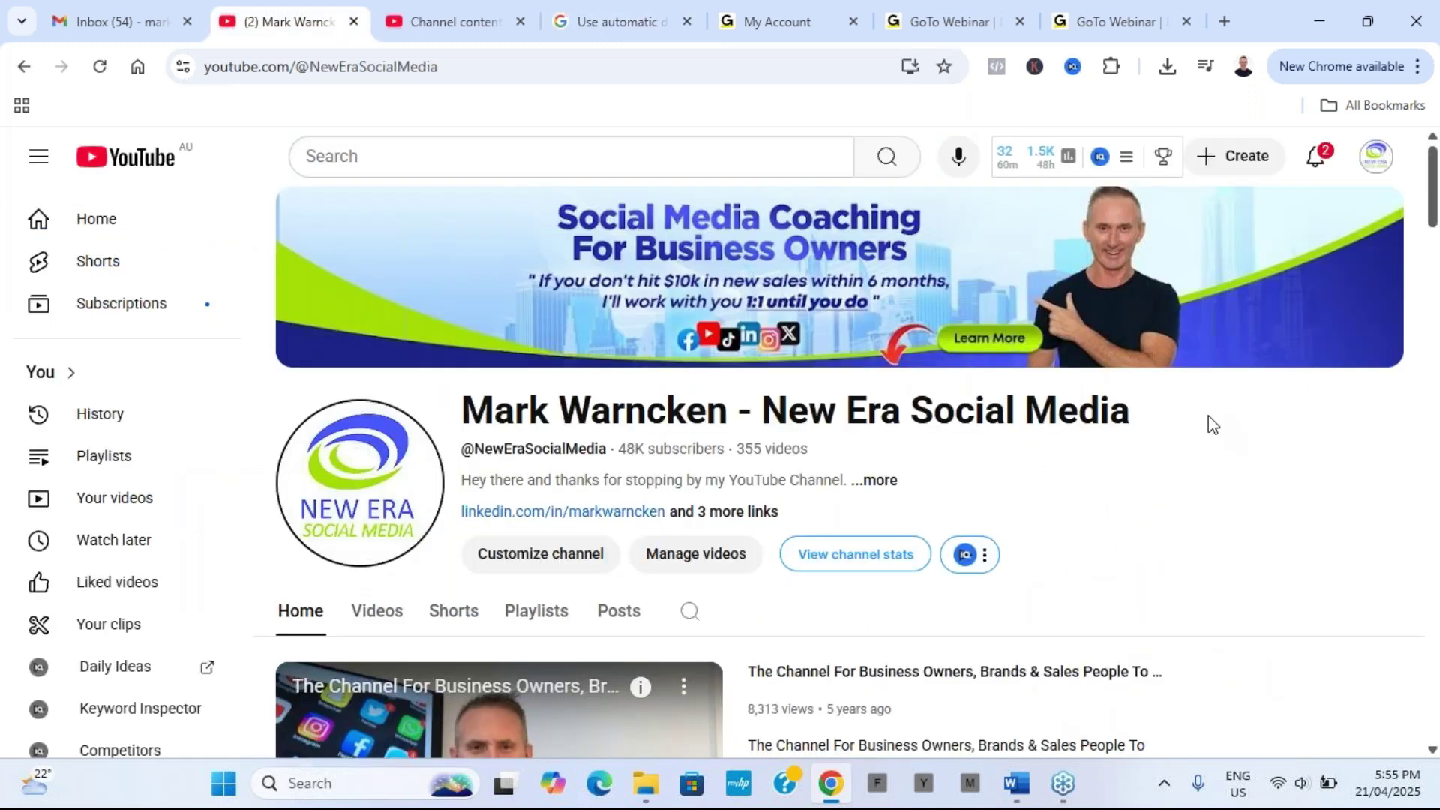
scroll(1209, 417, down, 3)
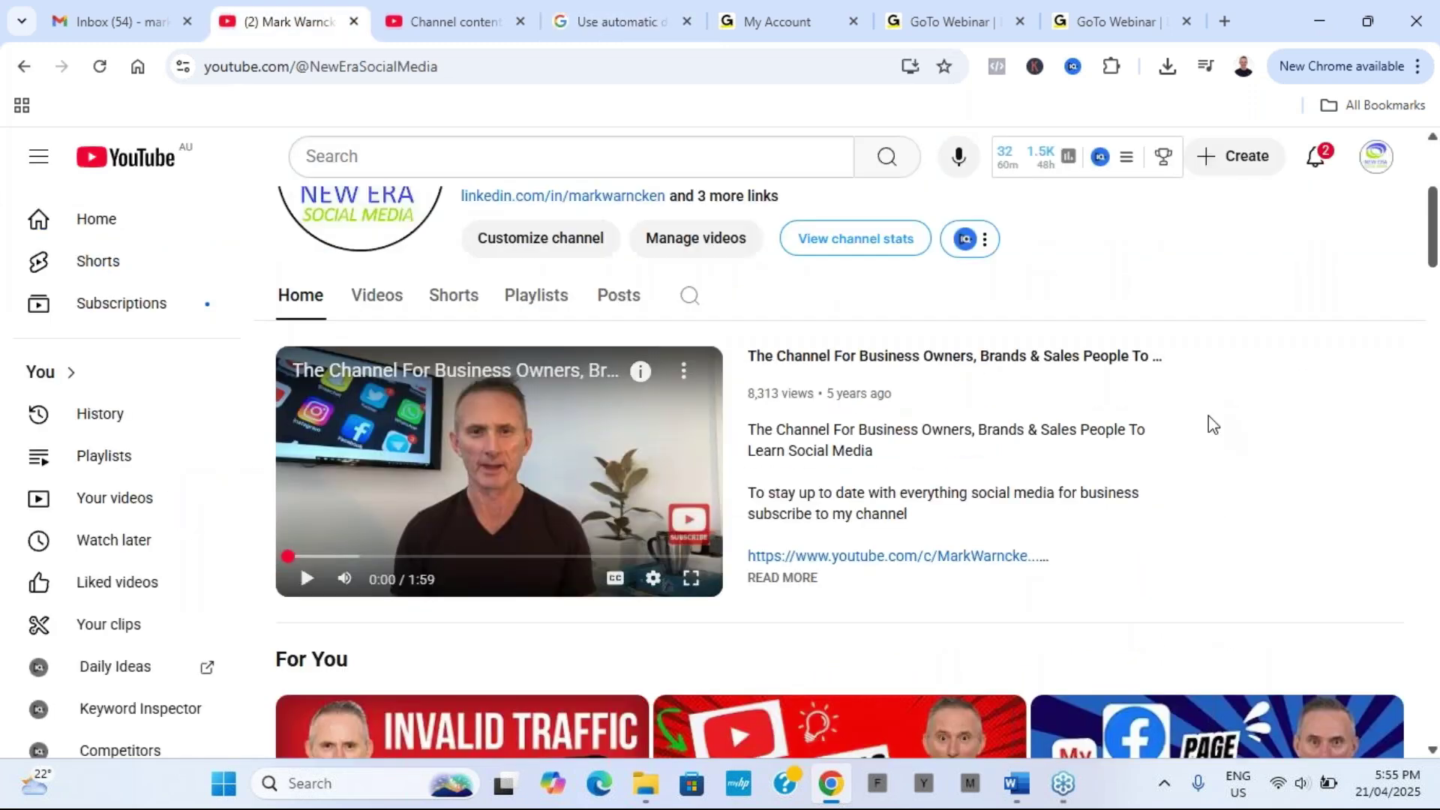
scroll(1208, 415, up, 4)
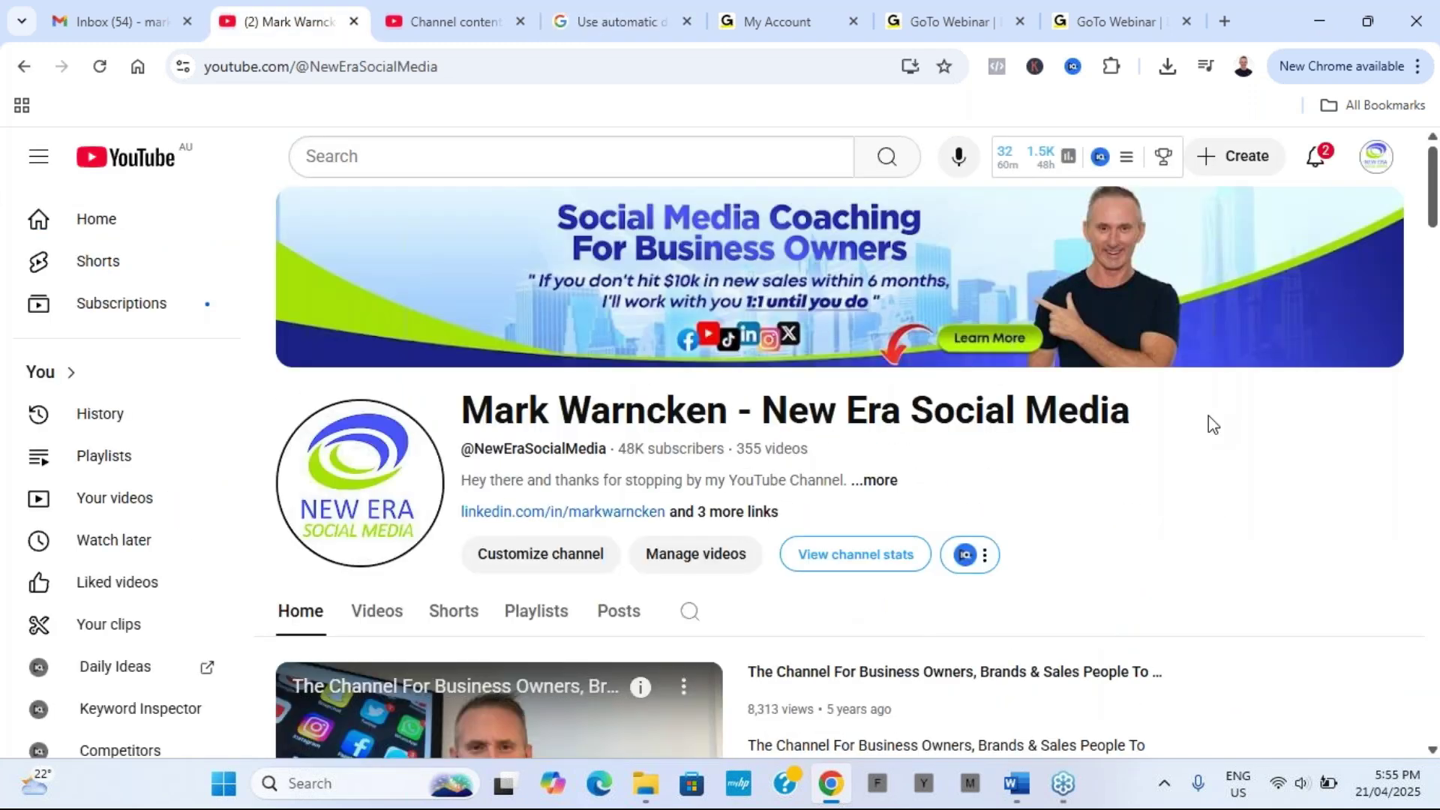